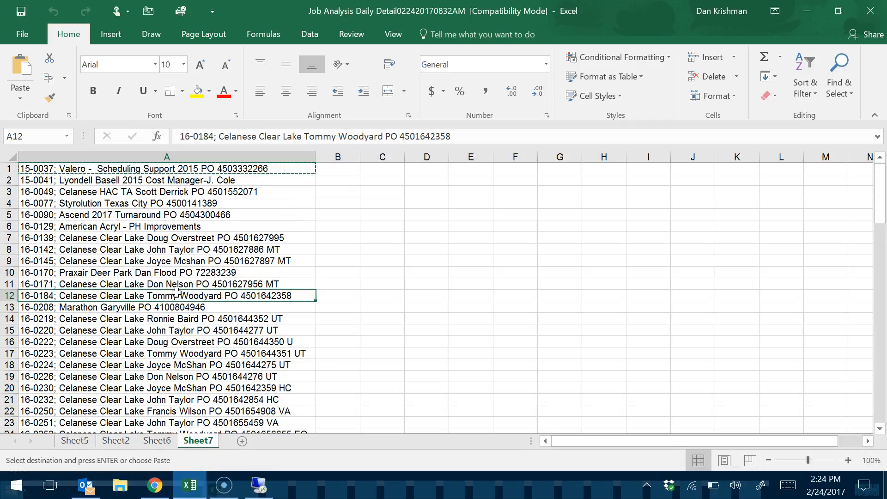
- Review the job list in column A of Sheet7 from its first entry to its last
key("Up")
key("Up")
key("Up")
key("Up")
key("Up")
key("Up")
key("Up")
key("Up")
key("Up")
key("Up")
key("Up")
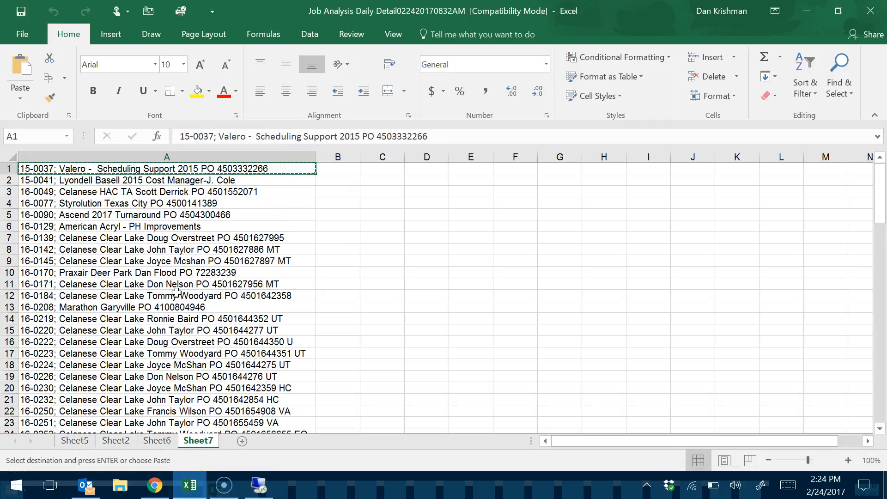
key("ctrl+Down")
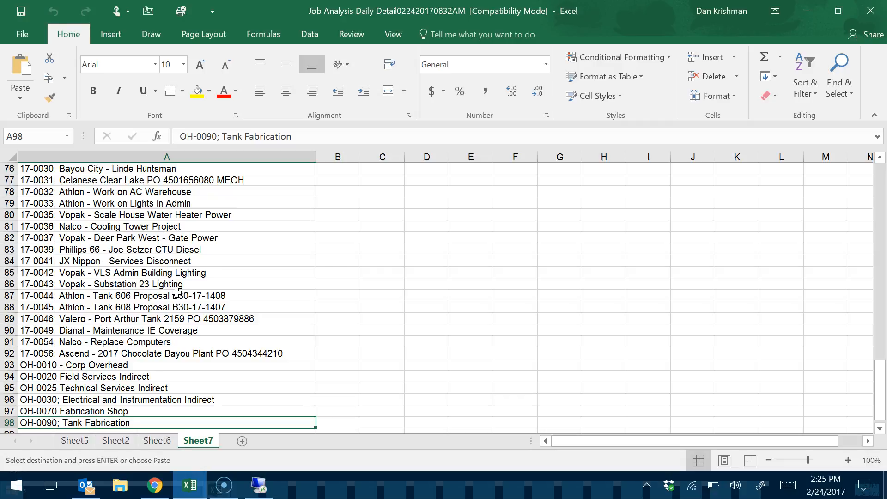
key("ctrl+Home")
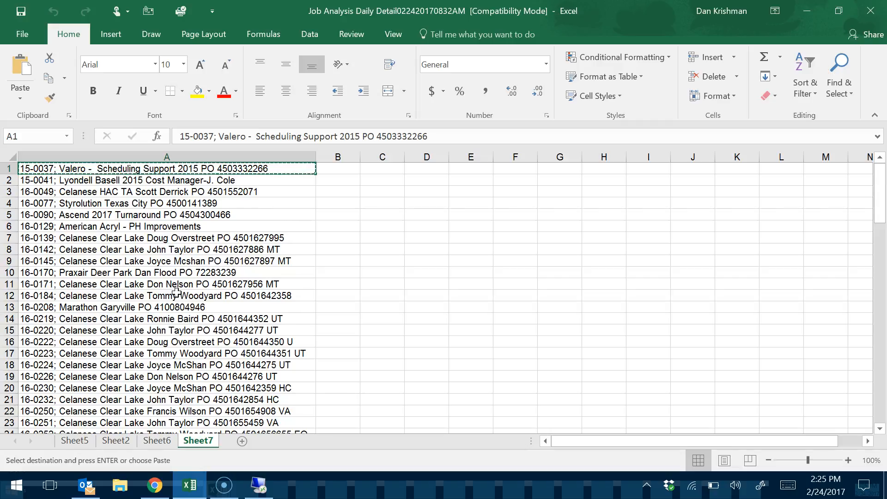
- Switch to the remote desktop, launch Sage 300 and set the sign-in session date to 01/01/2017
left_click(259, 485)
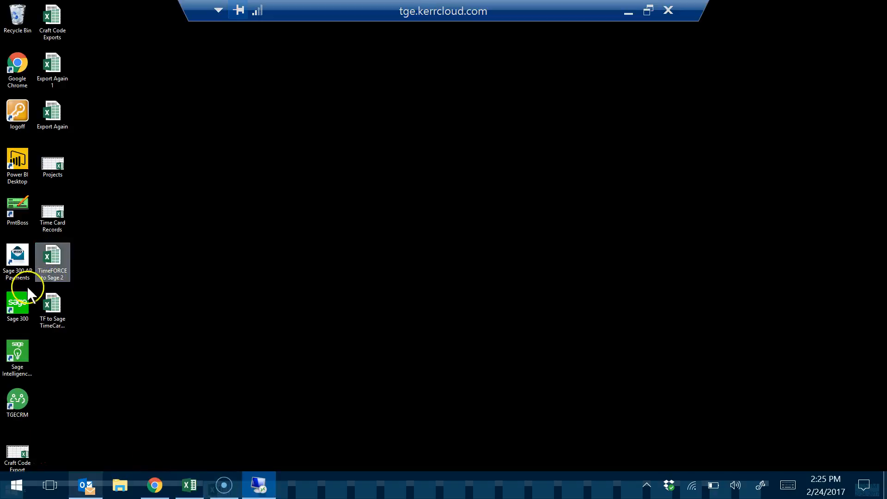
double_click(17, 303)
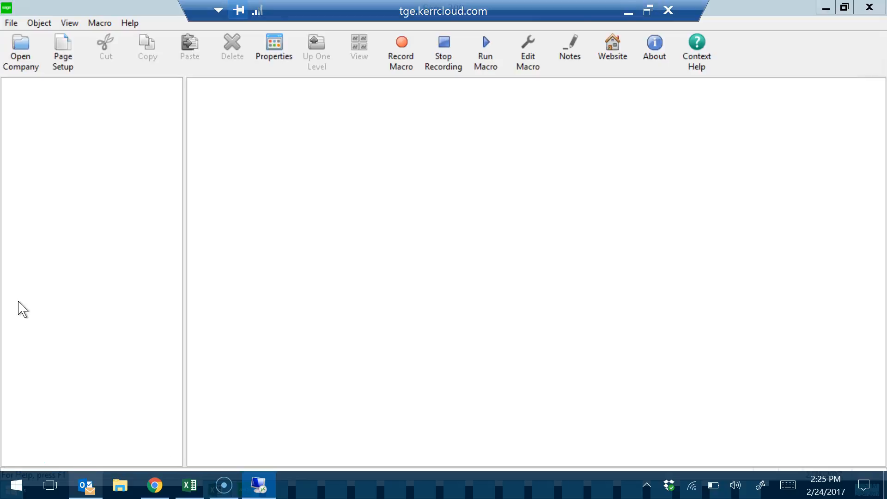
left_click(385, 275)
key("shift+Left")
key("shift+Left")
key("shift+Left")
key("shift+Left")
key("shift+Left")
key("shift+Left")
key("shift+Left")
key("shift+Left")
key("shift+Left")
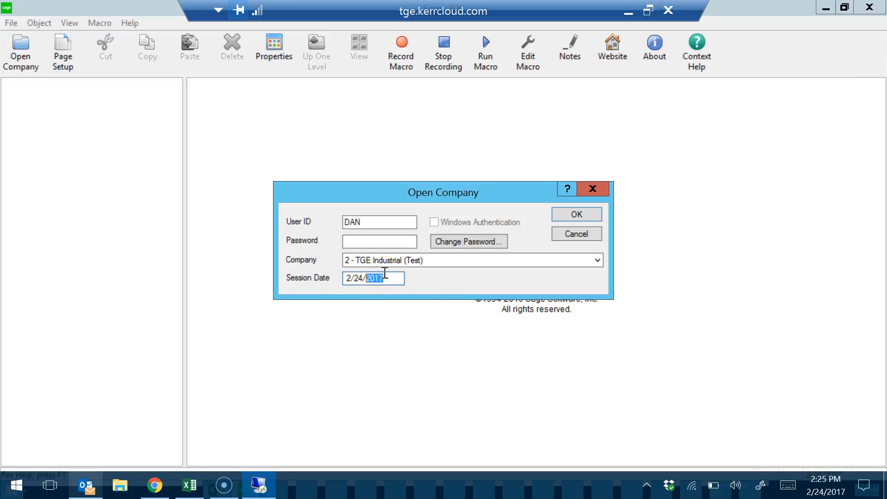
type("01/01/2017")
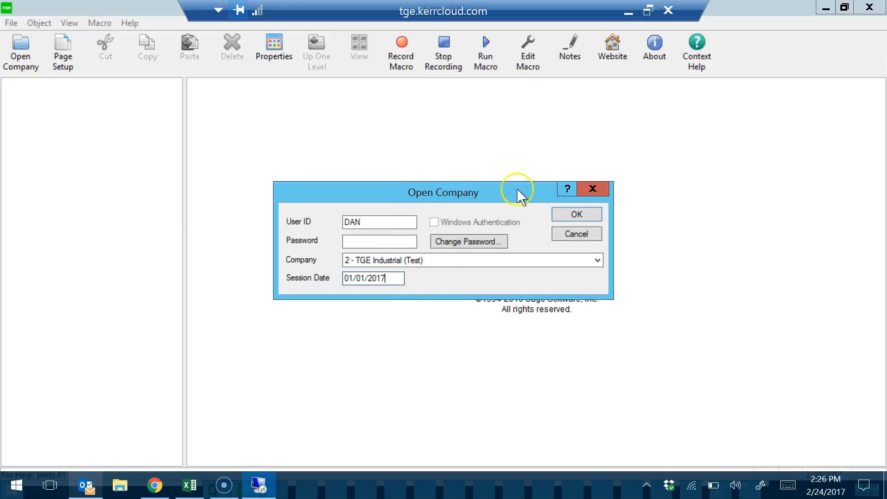
- Enter the account password and open the company 1 - TGE Industrial (PROD)
left_click(375, 240)
type("*")
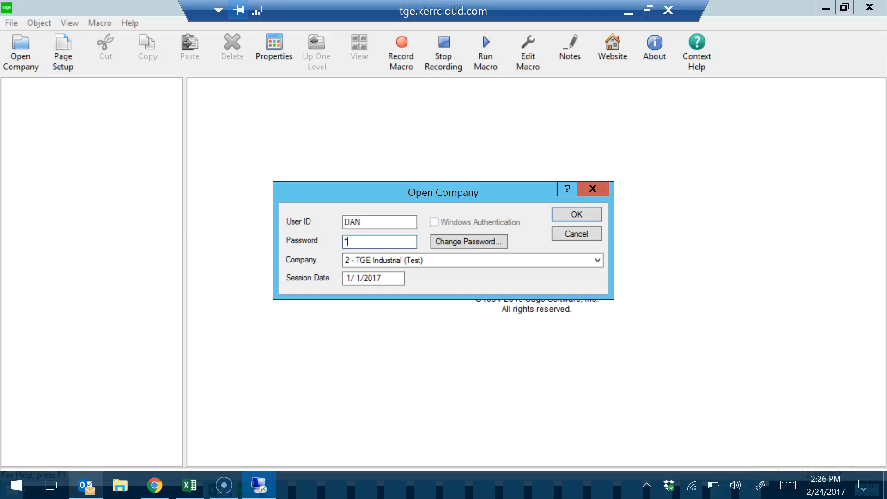
type("********")
key("Tab")
key("alt+Down")
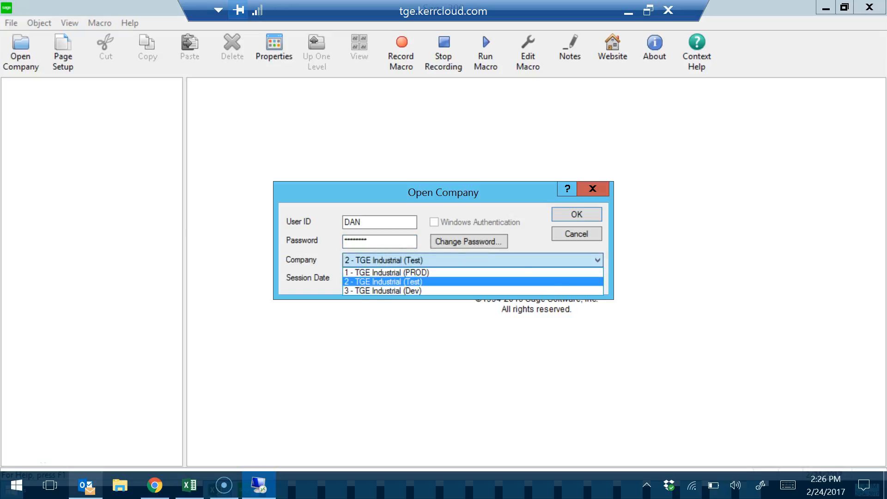
left_click(387, 273)
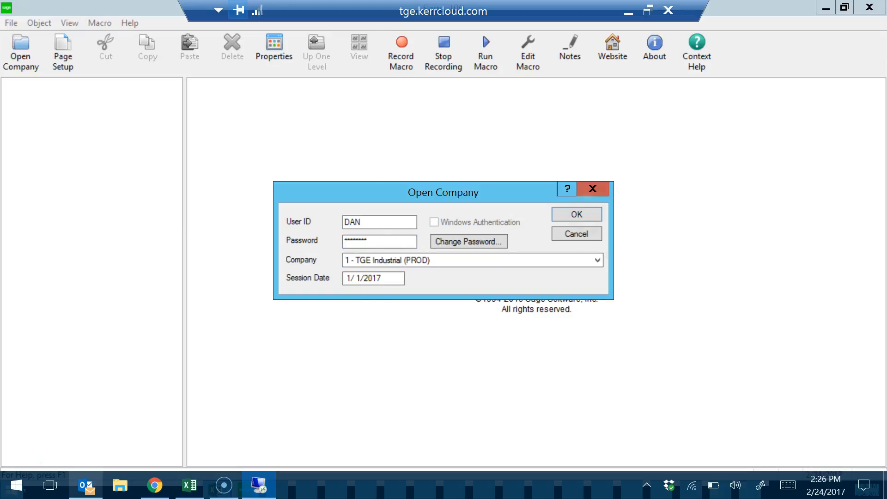
key("Return")
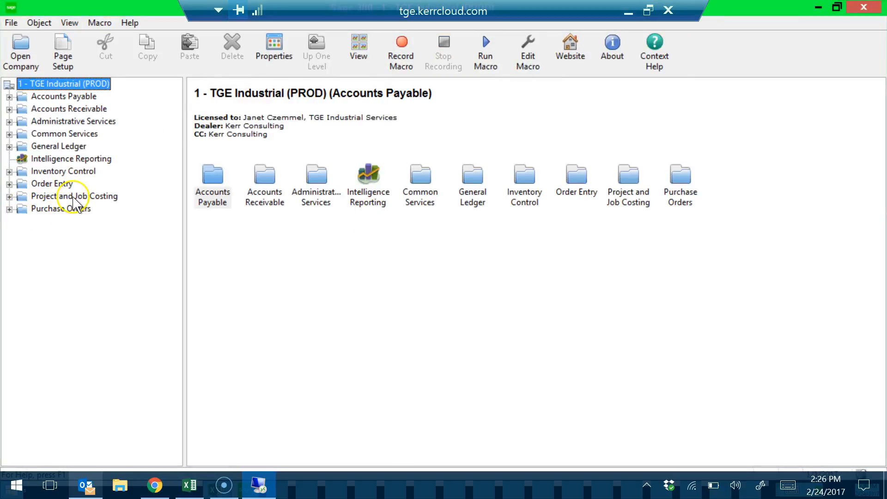
- Open Contract Maintenance from the PJC Transactions of Project and Job Costing
left_click(73, 196)
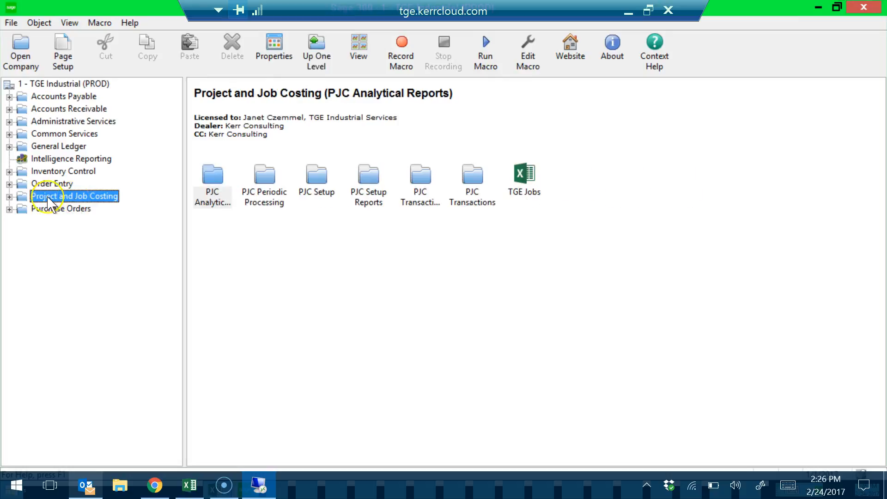
left_click(9, 197)
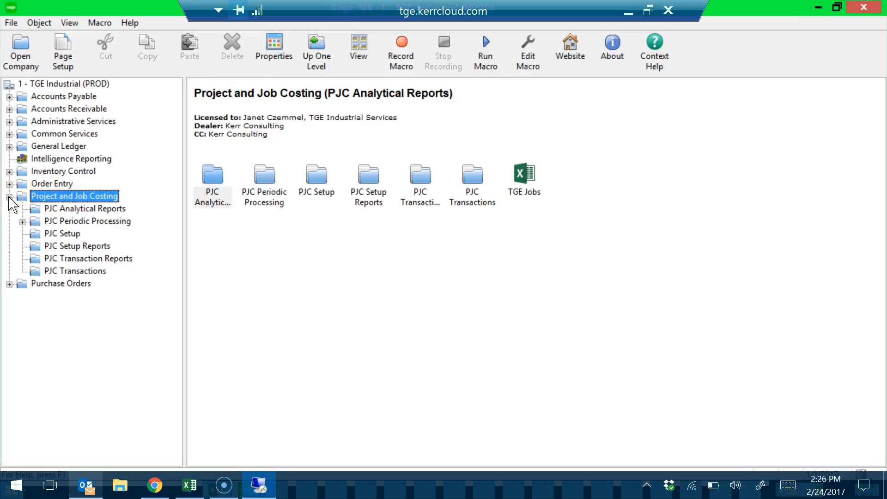
left_click(69, 272)
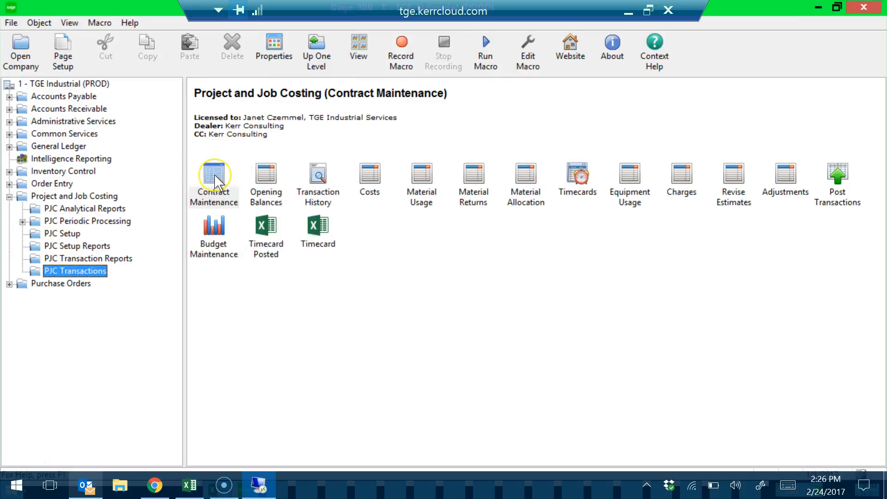
left_click(216, 181)
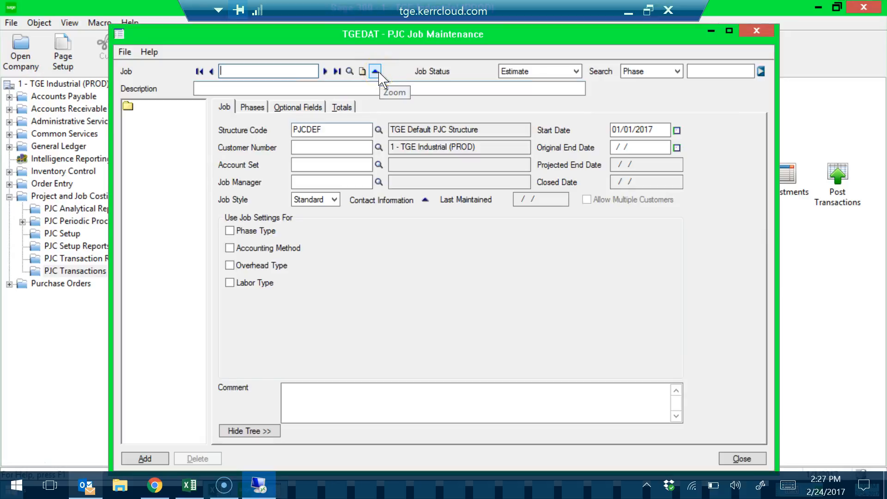
- Start the New Job Wizard and set the new job's customer number to VALERO
left_click(380, 74)
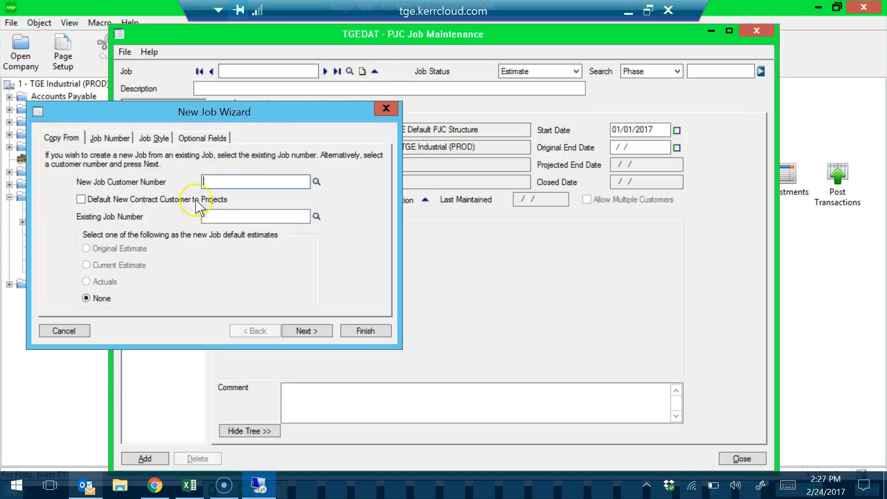
left_click(220, 183)
type("VALERO")
left_click(316, 182)
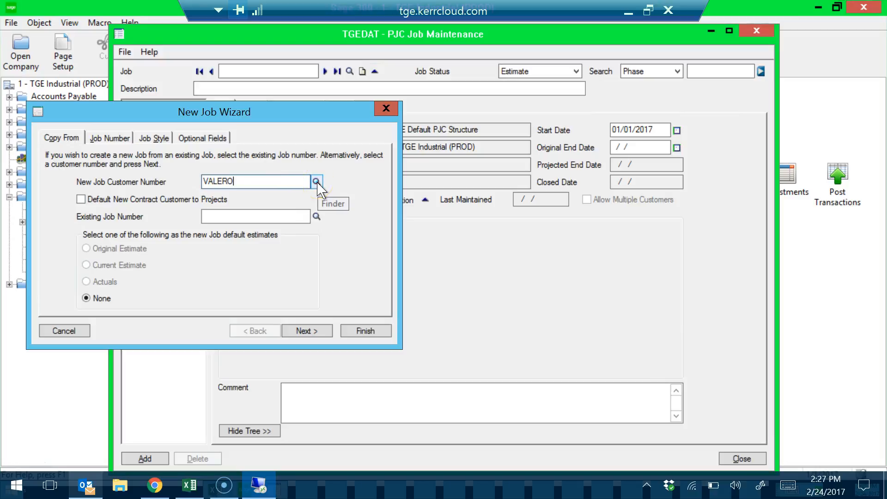
- Look up the existing jobs and choose the professional services basic template 40-BASC-TEMP as the job to copy from
left_click(317, 216)
left_click(319, 218)
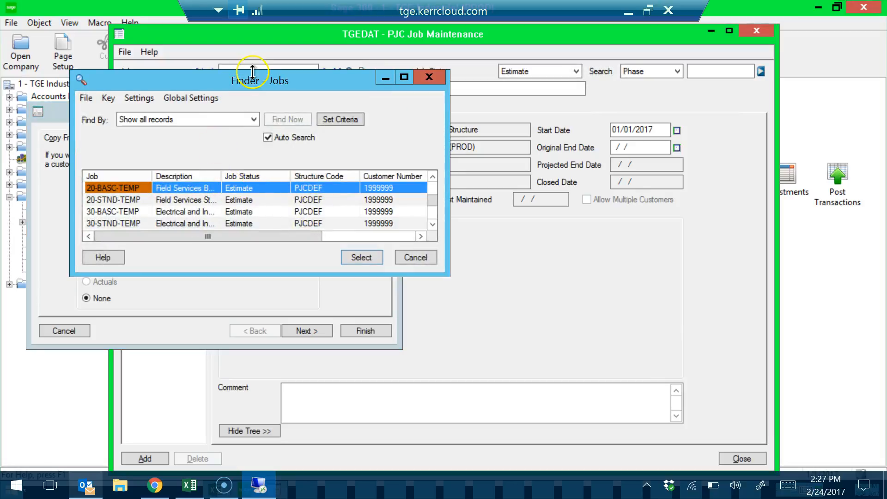
double_click(256, 88)
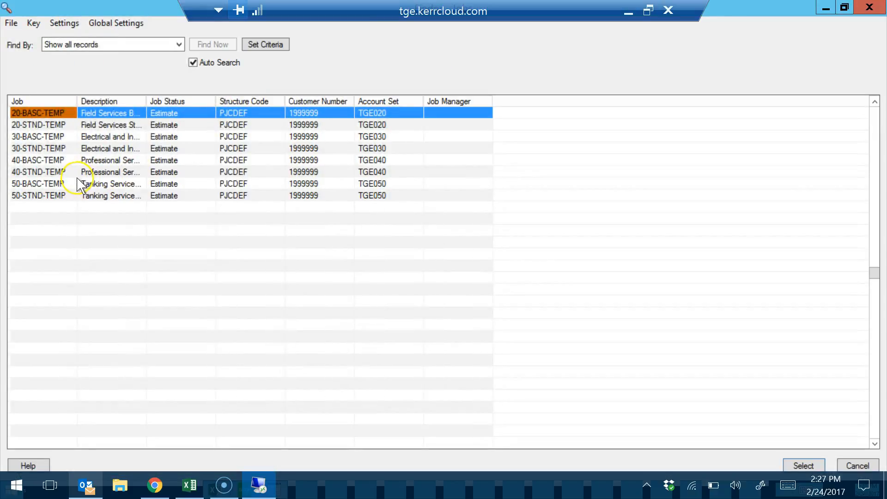
left_click(89, 161)
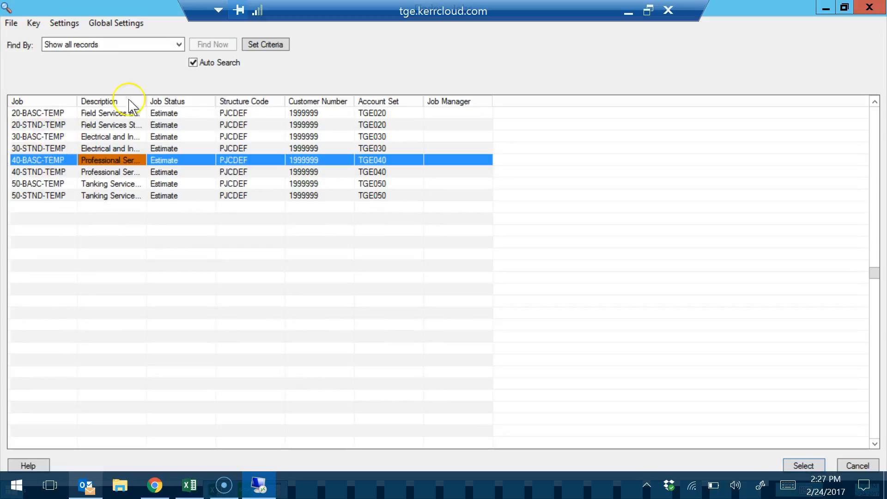
left_click_drag(144, 100, 205, 87)
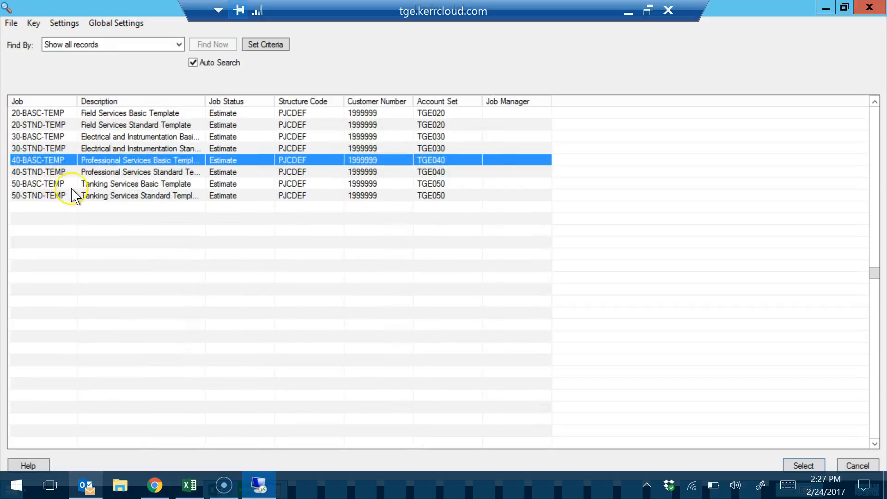
left_click(117, 160)
left_click(513, 418)
left_click(812, 470)
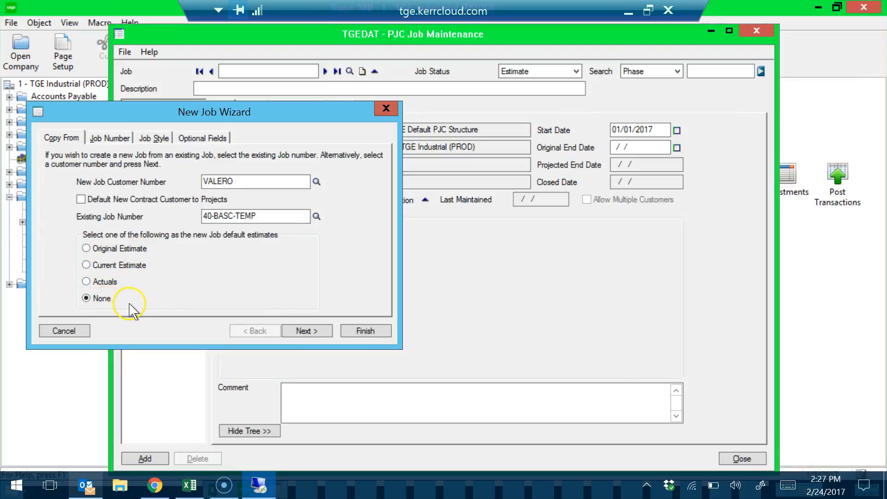
- Set the new job code to division 40, MonthYear 0015 and job number 0037
left_click(299, 332)
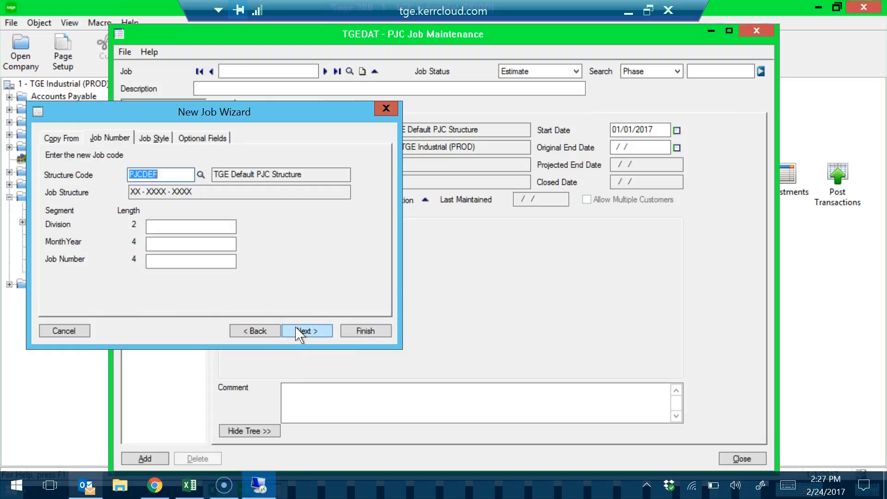
left_click(183, 230)
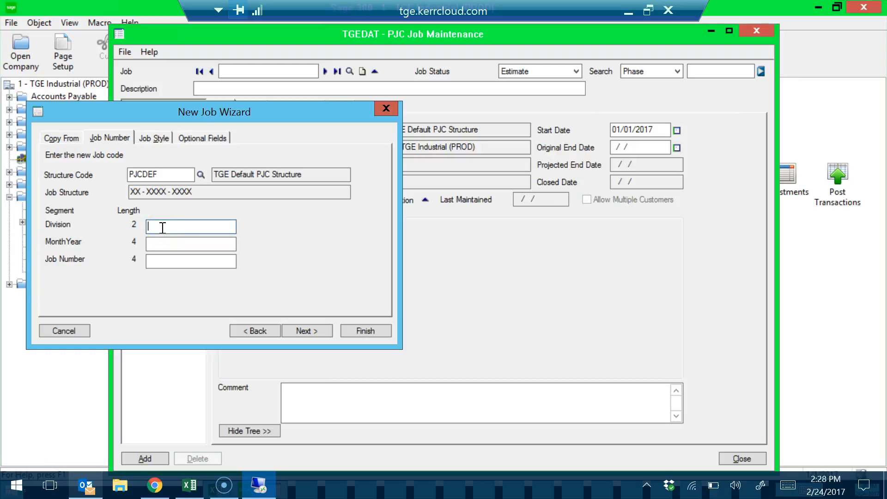
type("40")
key("Tab")
type("0015")
key("Tab")
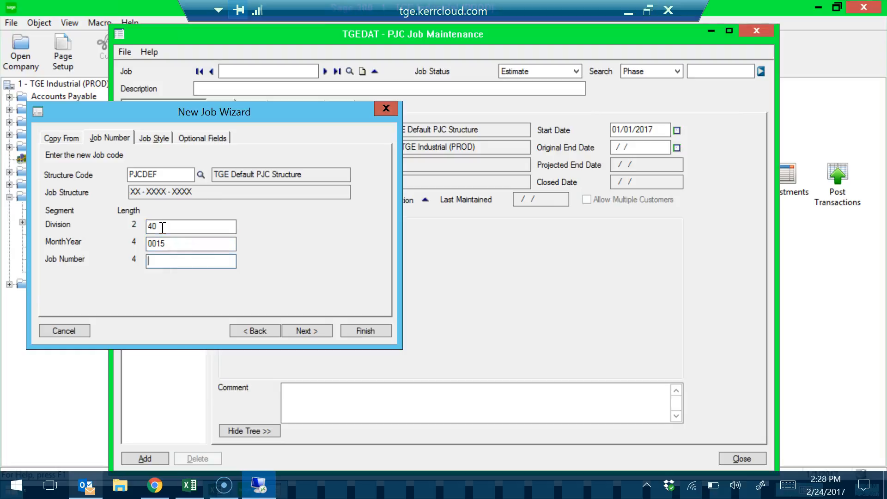
type("0037")
key("Return")
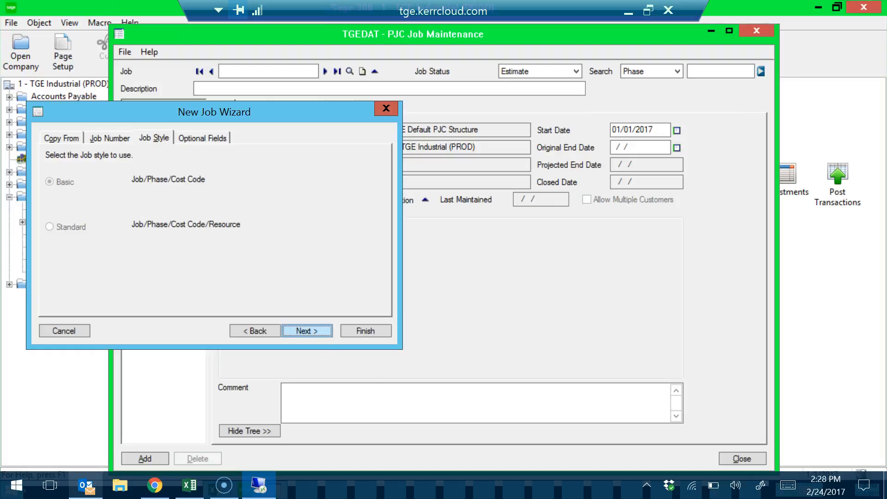
- Accept the Basic job style, set the optional fields to Copy from template and finish the New Job Wizard
key("Return")
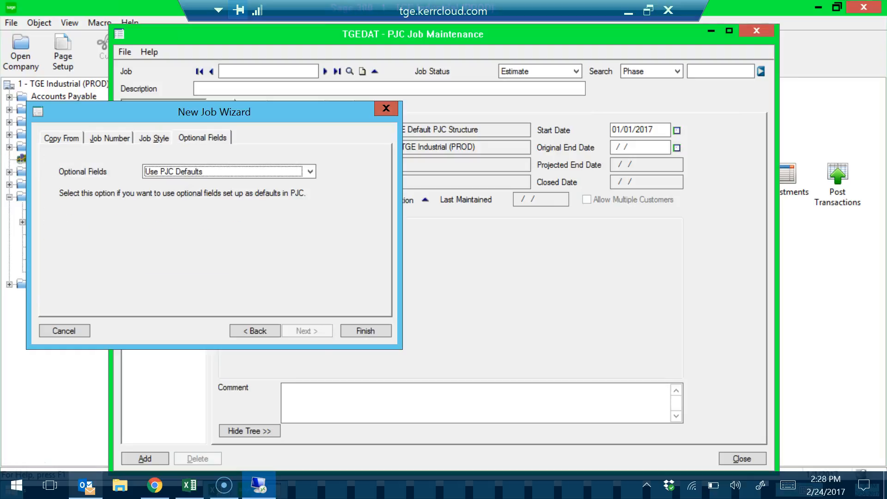
key("alt+Down")
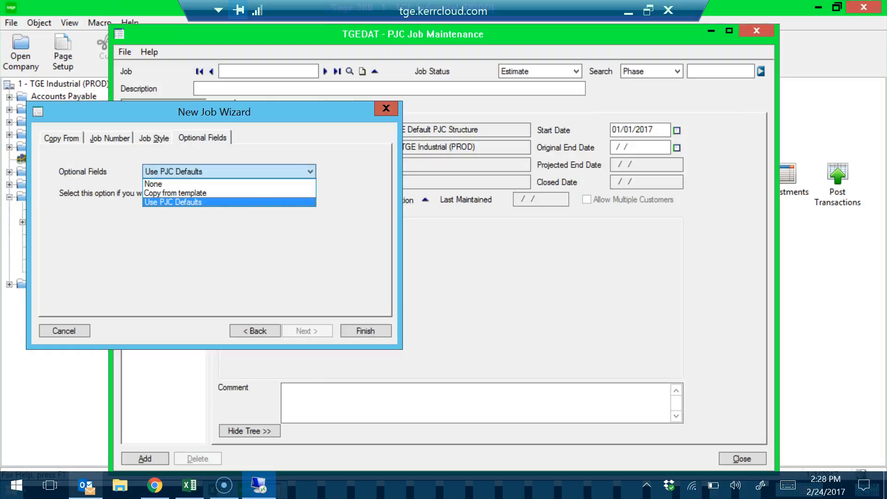
key("Up")
key("Return")
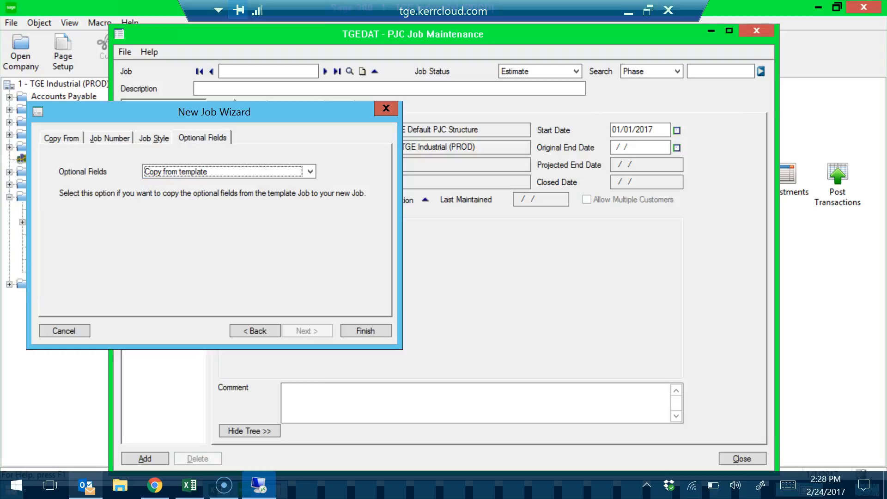
key("Return")
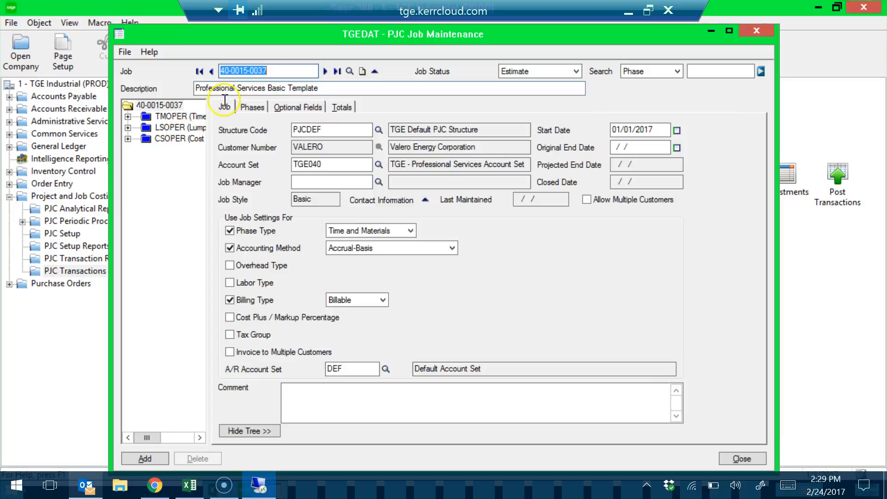
- Delete the lump sum phase LSOPER and the cost plus phase CSOPER from the new job
left_click(253, 108)
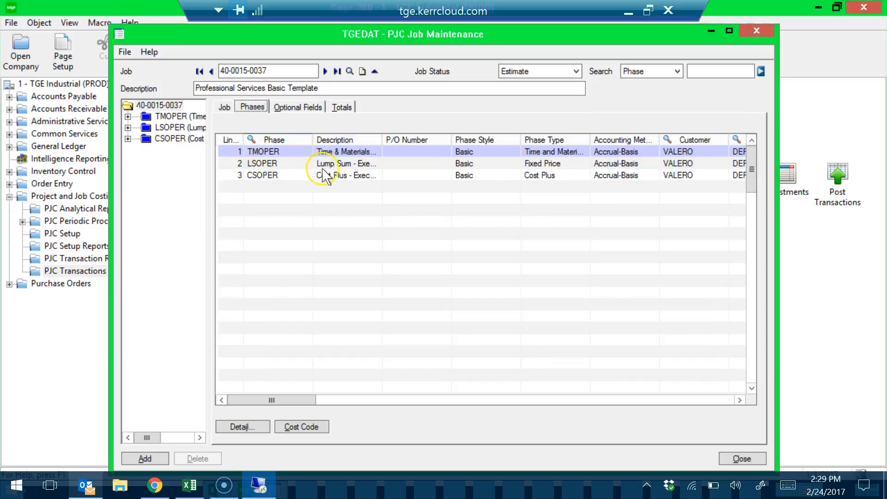
left_click(271, 164)
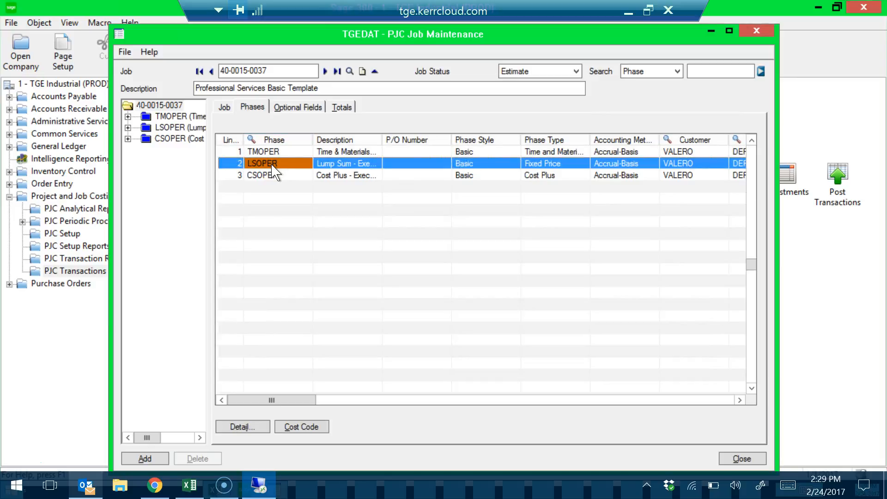
key("Delete")
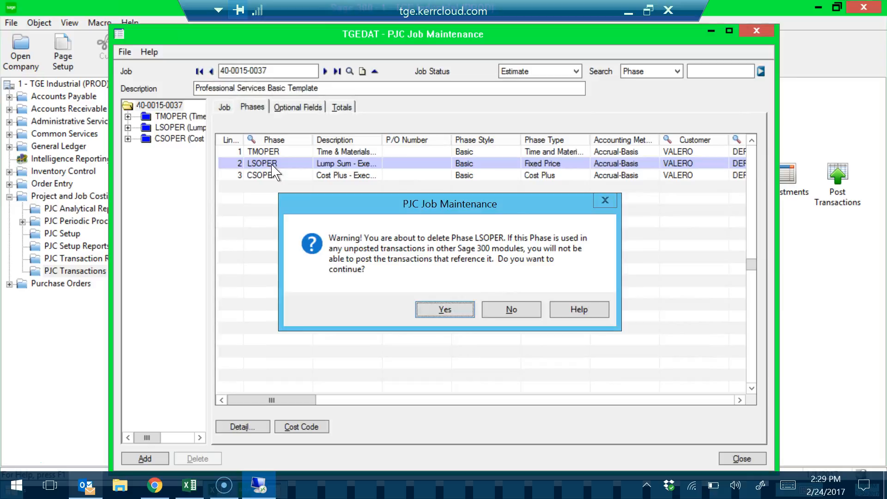
key("Return")
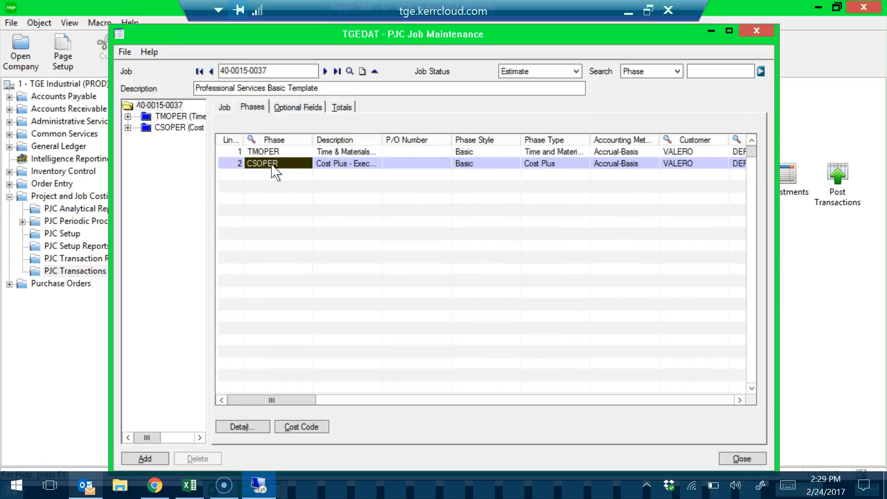
key("Delete")
key("Return")
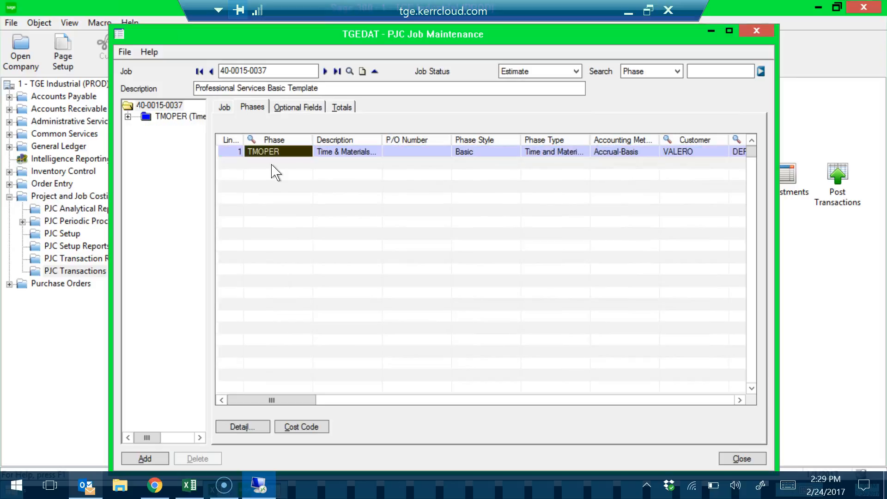
left_click(146, 459)
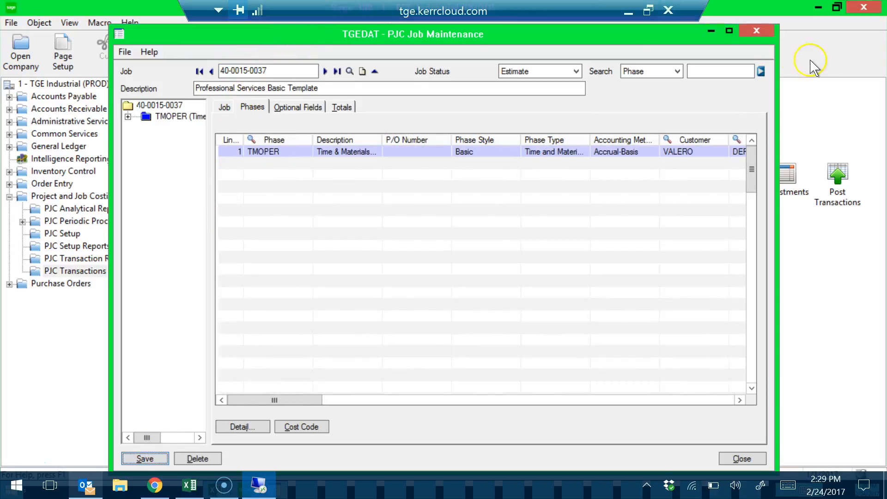
left_click(729, 30)
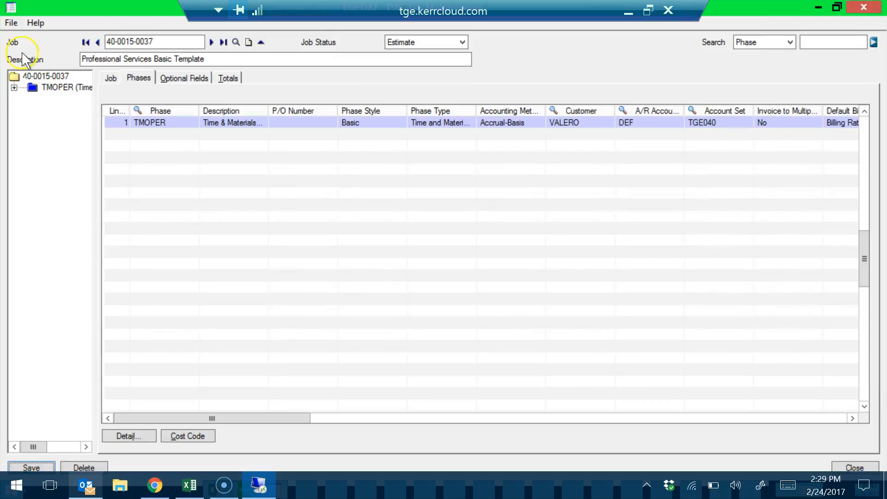
left_click(55, 76)
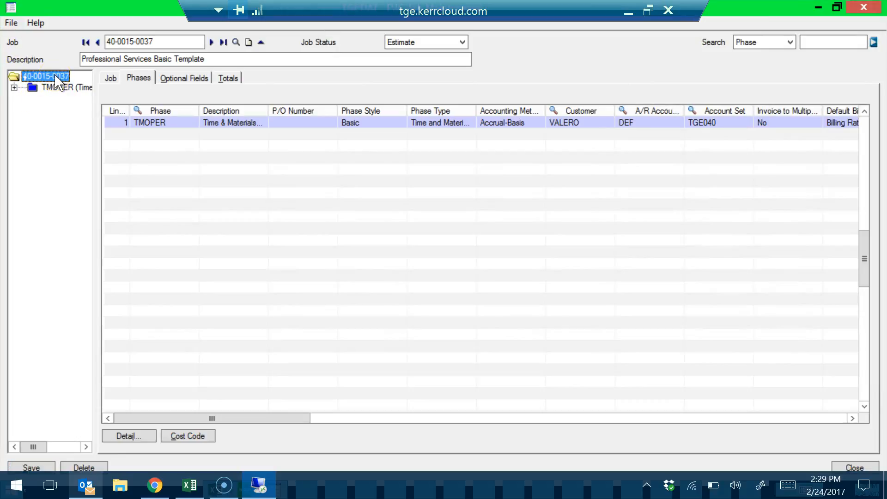
left_click(46, 86)
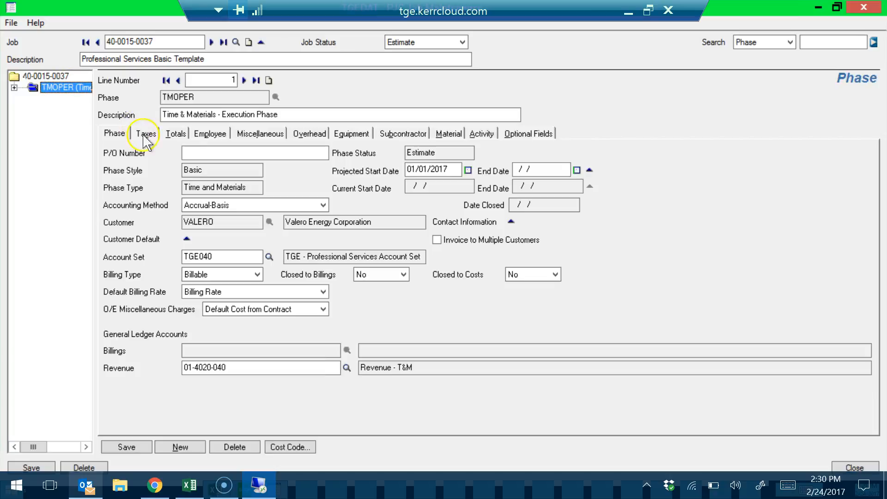
left_click(203, 154)
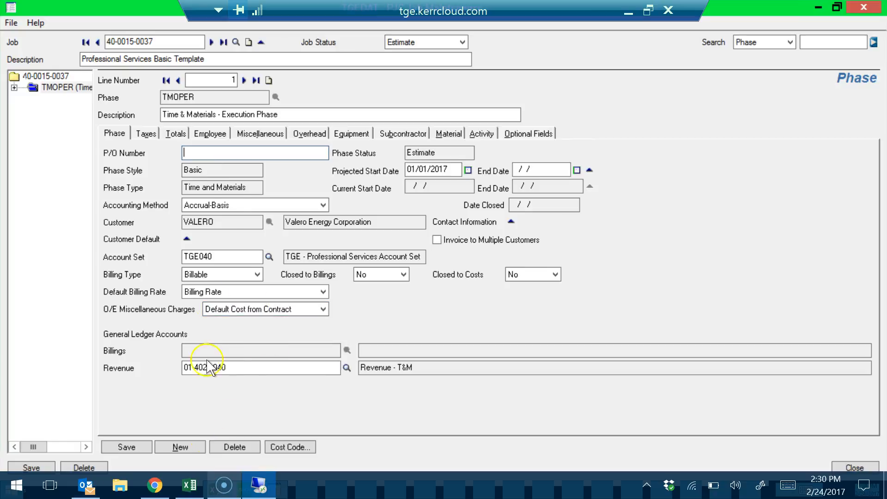
- Replace the job description with the 15-0037 Valero Scheduling Support 2015 entry copied in the Excel job list
left_click(215, 59)
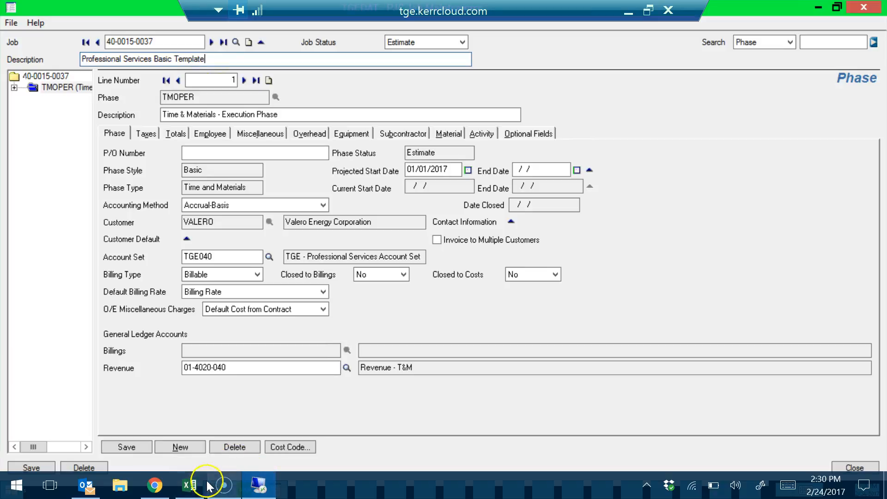
left_click(189, 485)
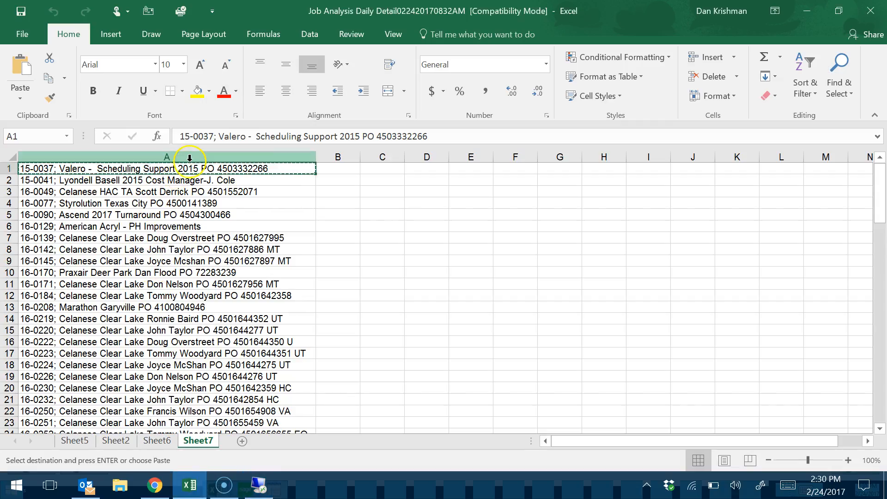
key("alt+Tab")
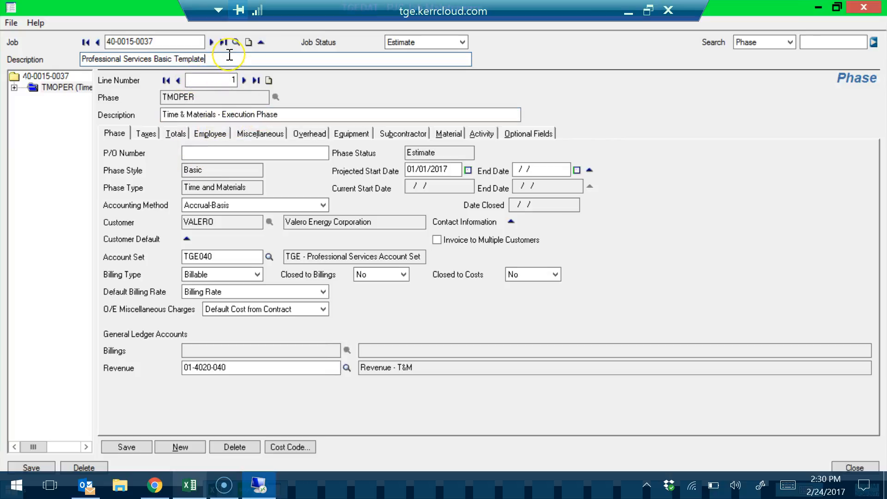
key("ctrl+v")
key("ctrl+shift+Left")
key("shift+Home")
key("ctrl+v")
- Remove the leading "15-0037; Valero - " from the job description so it starts with Scheduling Support 2015
key("ctrl+Left")
key("ctrl+Left")
key("ctrl+Left")
key("ctrl+Left")
key("ctrl+Left")
key("ctrl+Left")
key("ctrl+Right")
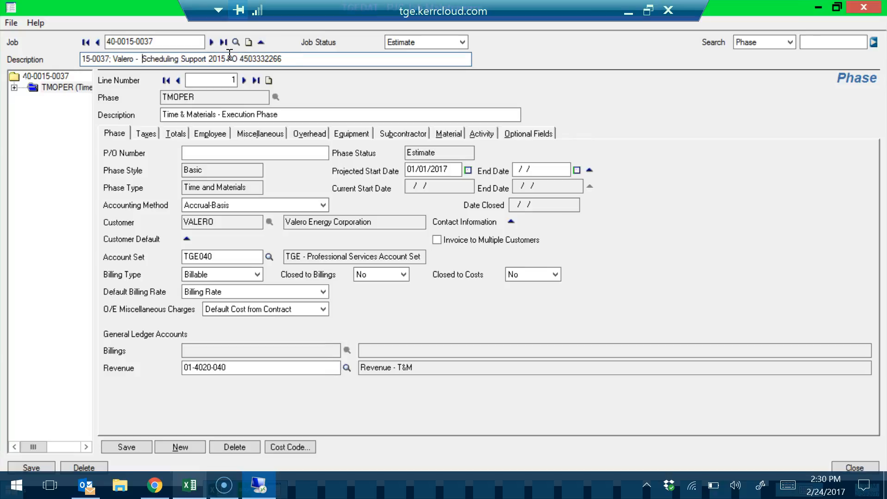
key("ctrl+shift+Left")
key("ctrl+shift+Left")
key("ctrl+shift+Left")
key("ctrl+shift+Left")
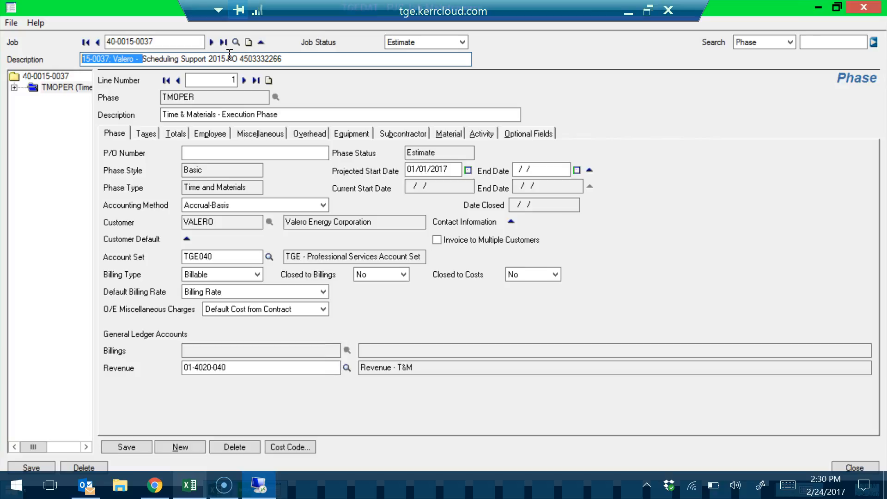
key("Delete")
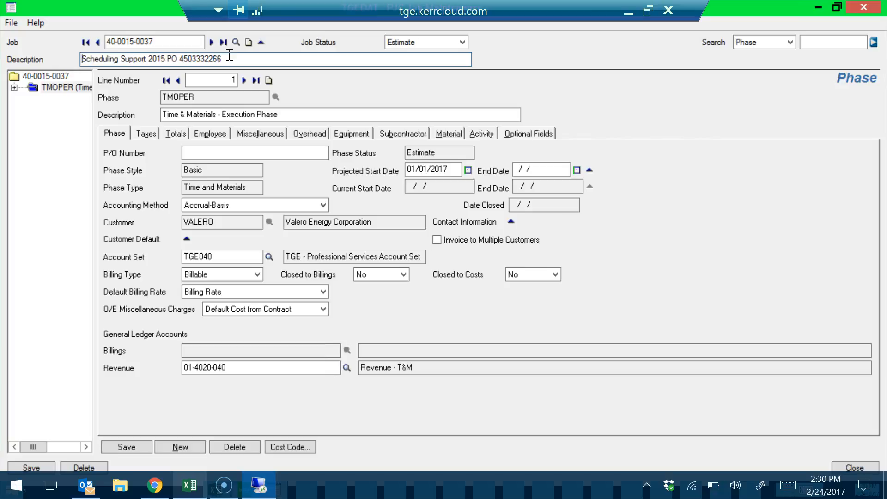
- Copy the purchase order number from the job description into the P/O Number of phase TMOPER and save the phase
key("ctrl+Right")
key("ctrl+Right")
key("ctrl+Right")
key("ctrl+Right")
key("ctrl+shift+Right")
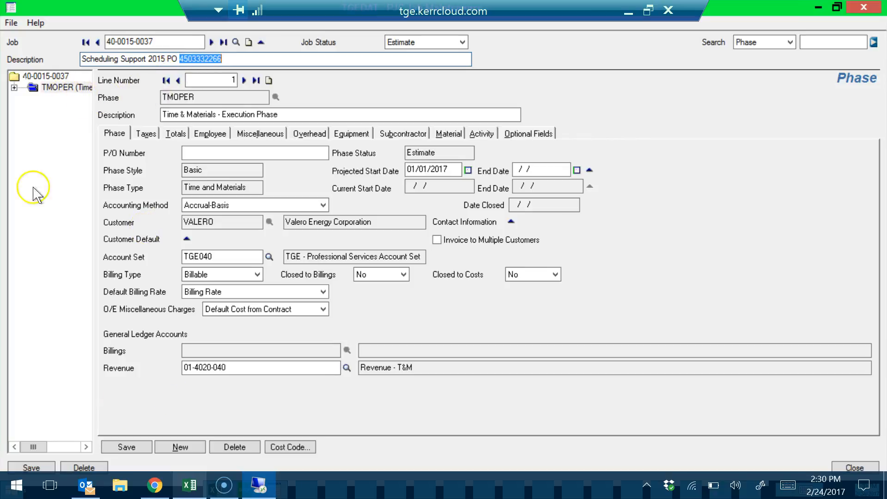
left_click(46, 89)
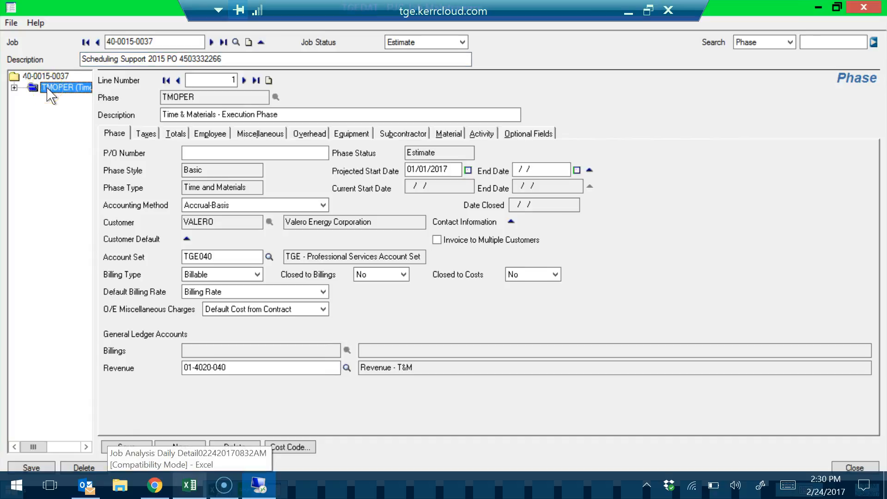
left_click(192, 154)
key("ctrl+v")
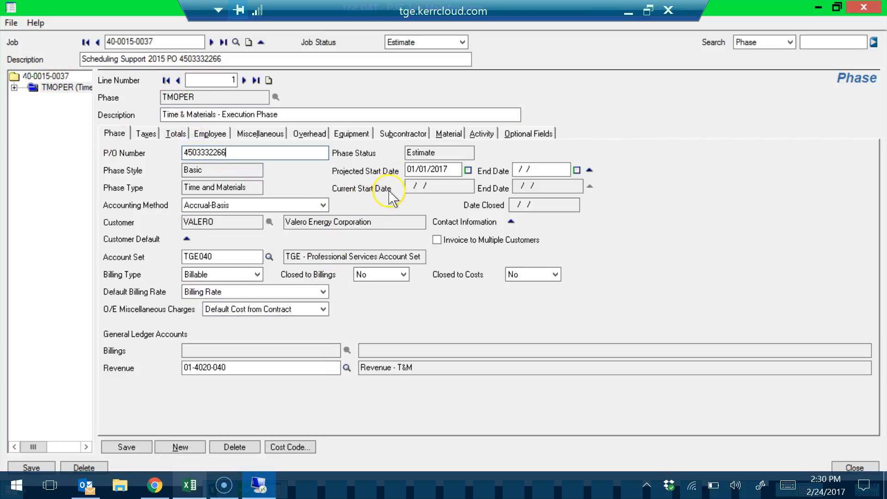
left_click(39, 78)
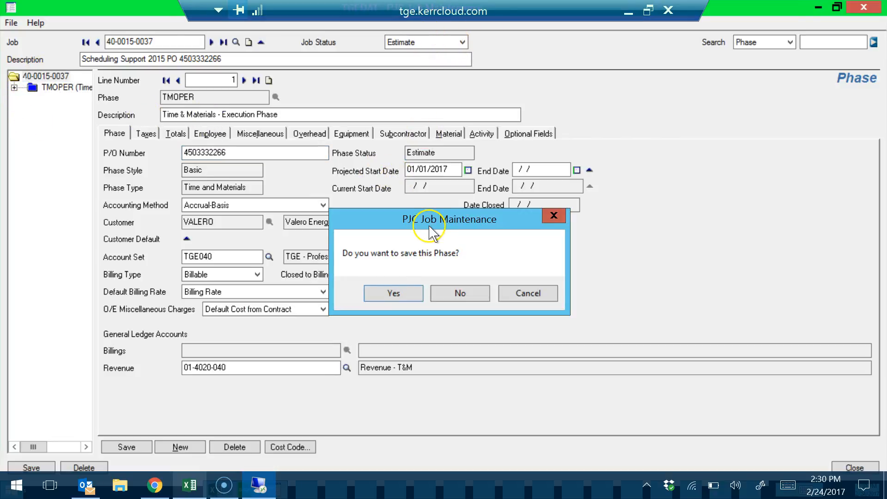
left_click(394, 294)
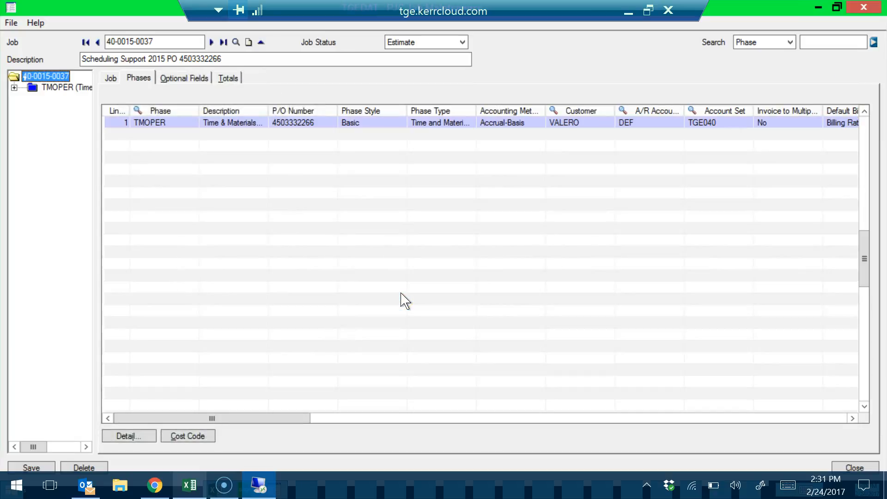
- Set the job's optional field JOBLOC (PJC Job Location) to St Charles
left_click(189, 85)
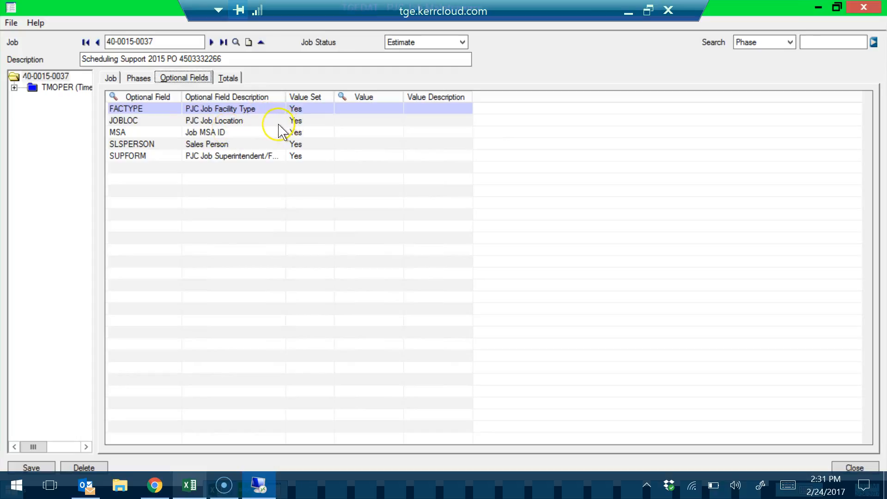
left_click(352, 122)
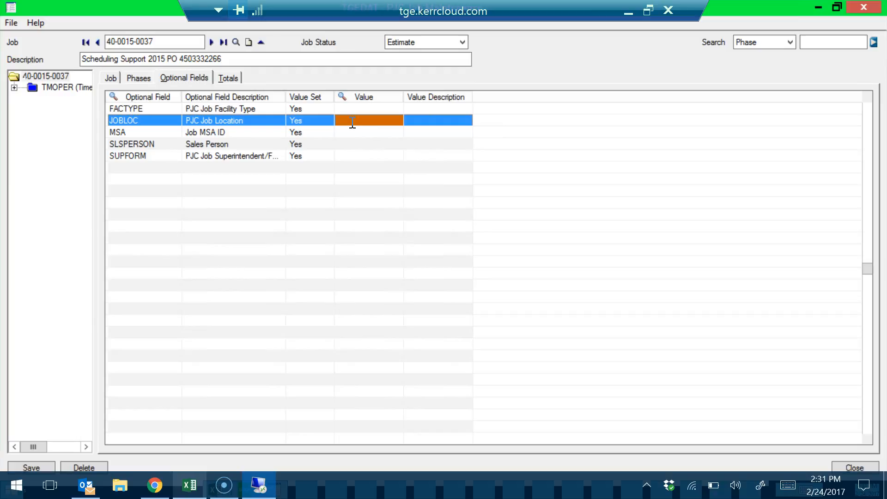
type("St")
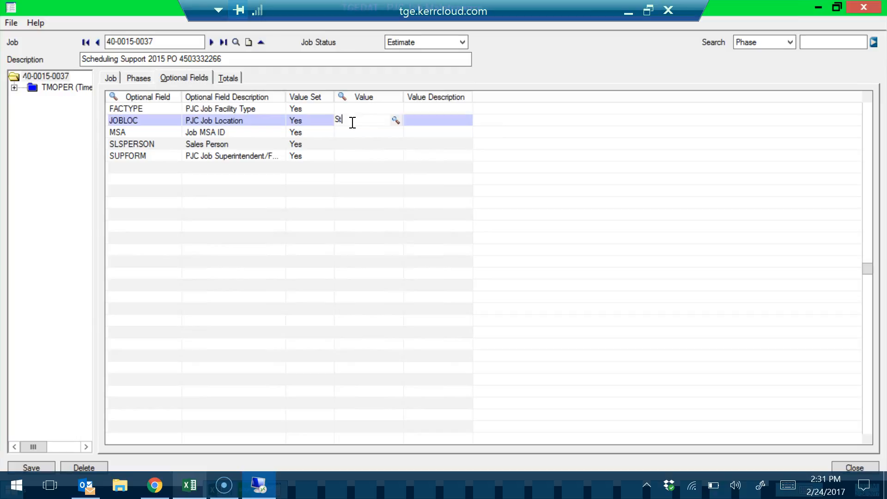
type(" Charles")
key("Tab")
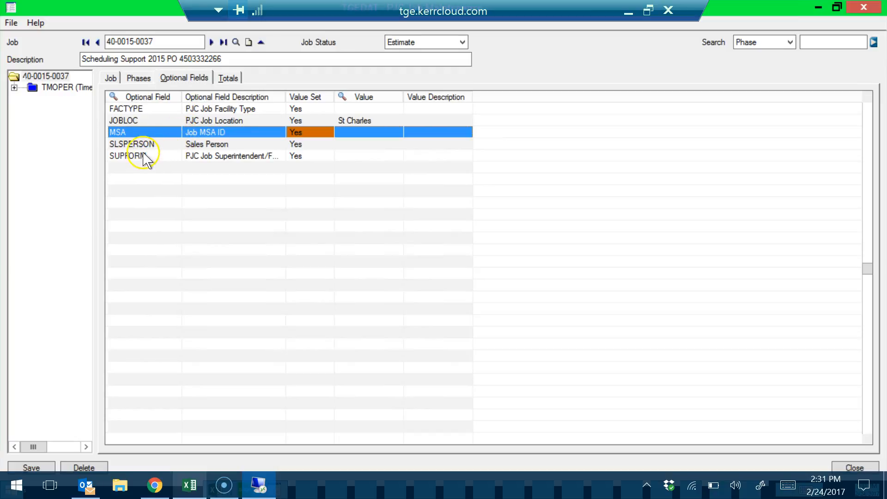
- Widen the job tree and expand phase TMOPER to examine its list of cost codes
left_click(63, 87)
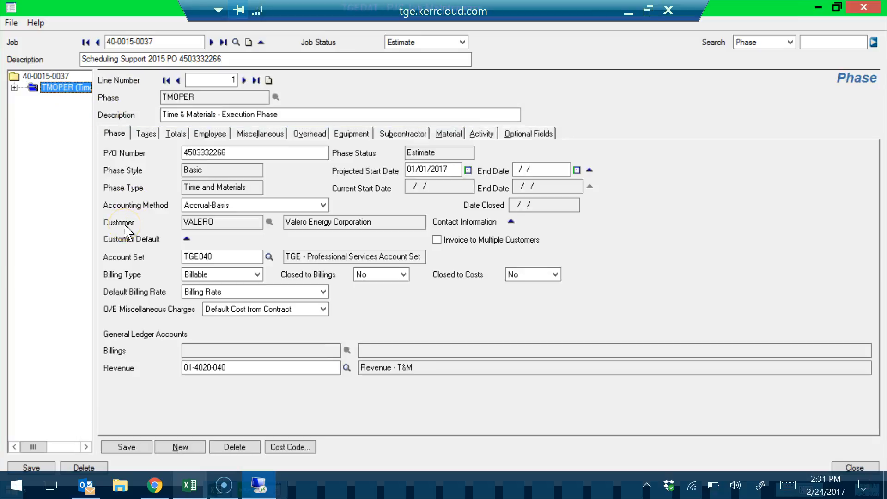
left_click(14, 88)
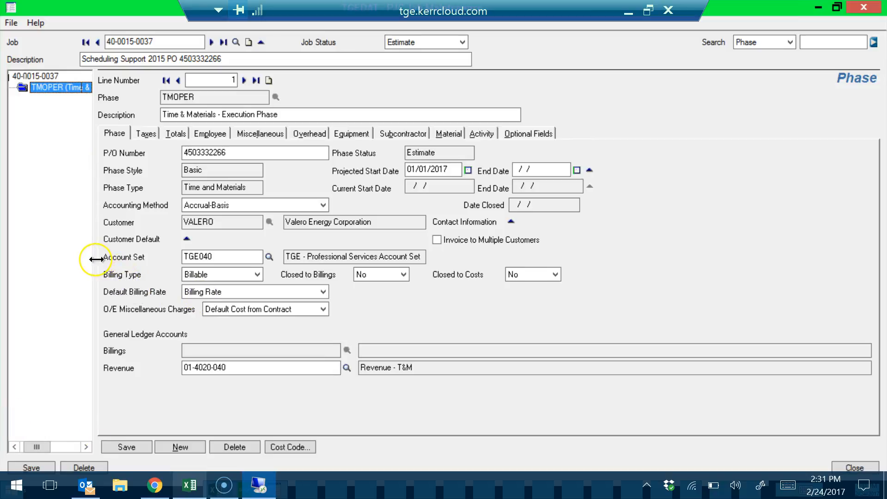
left_click_drag(98, 259, 132, 223)
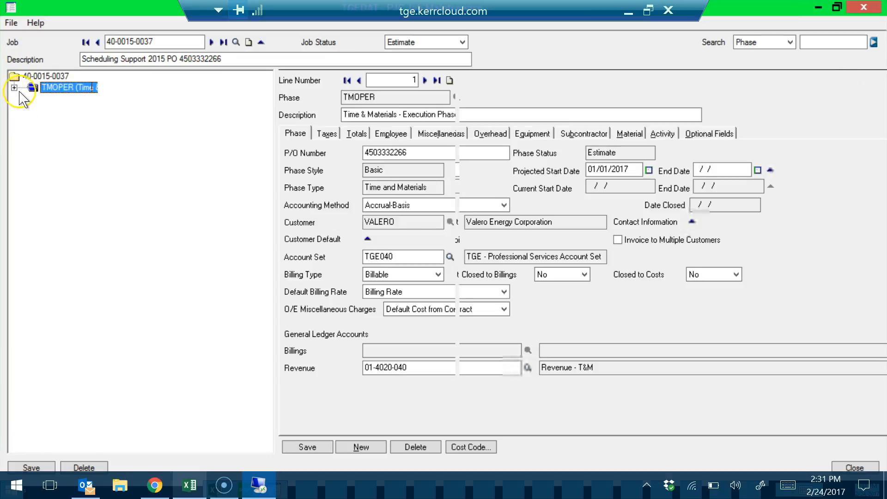
left_click(13, 87)
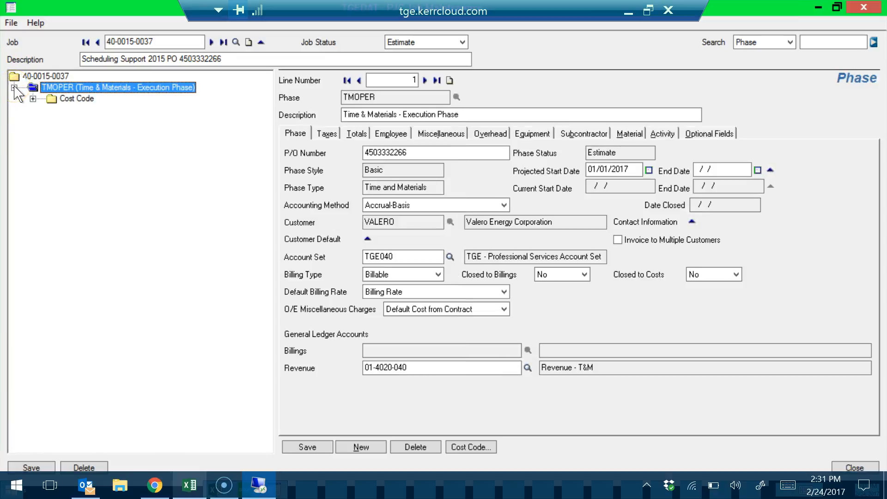
left_click(33, 99)
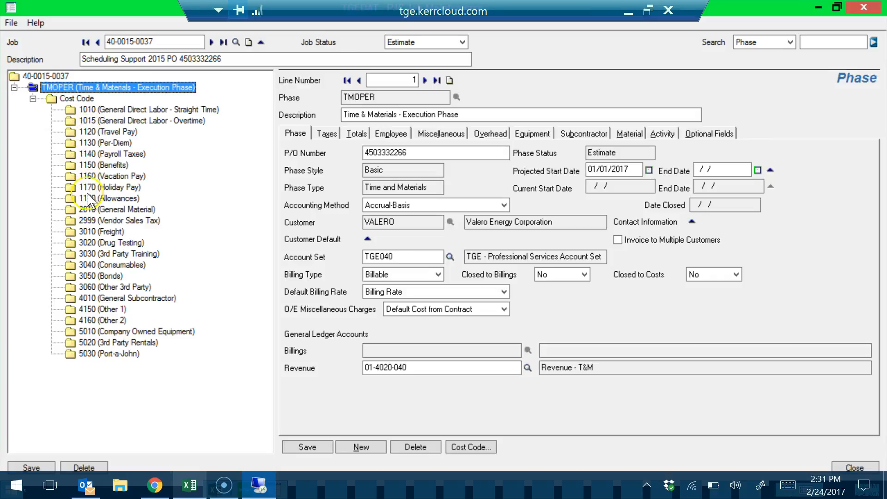
- Open cost code 1010 General Direct Labor - Straight Time, save it, and save the job
left_click(111, 110)
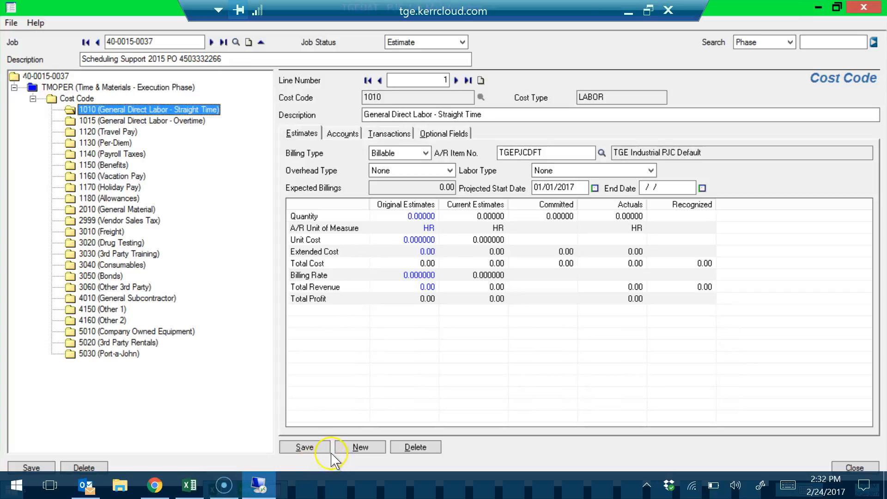
left_click(305, 447)
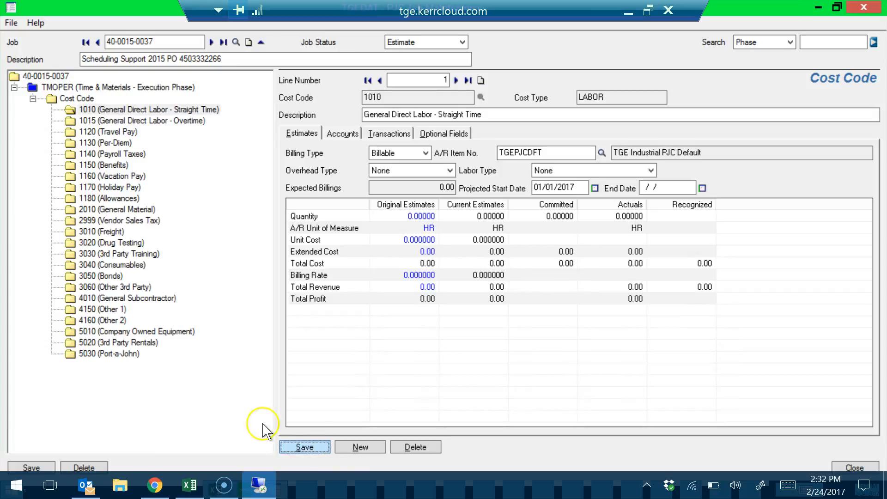
left_click(31, 467)
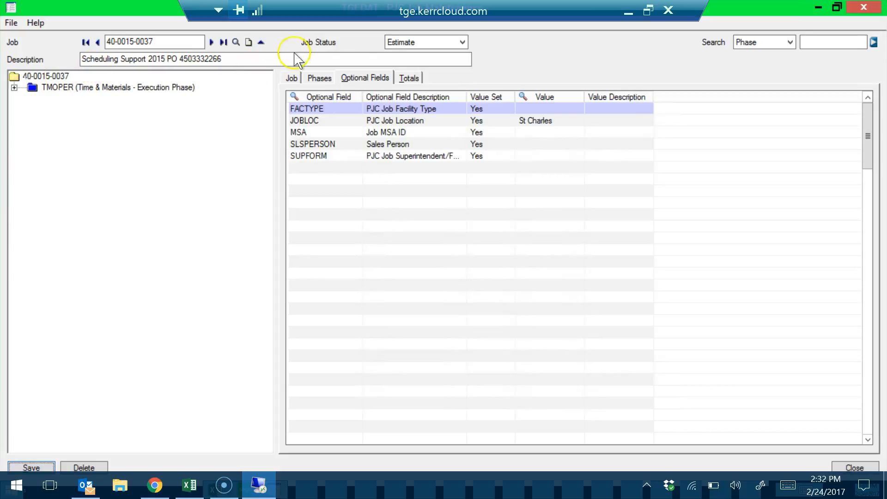
- Change the job status to Open and save the job
left_click(448, 46)
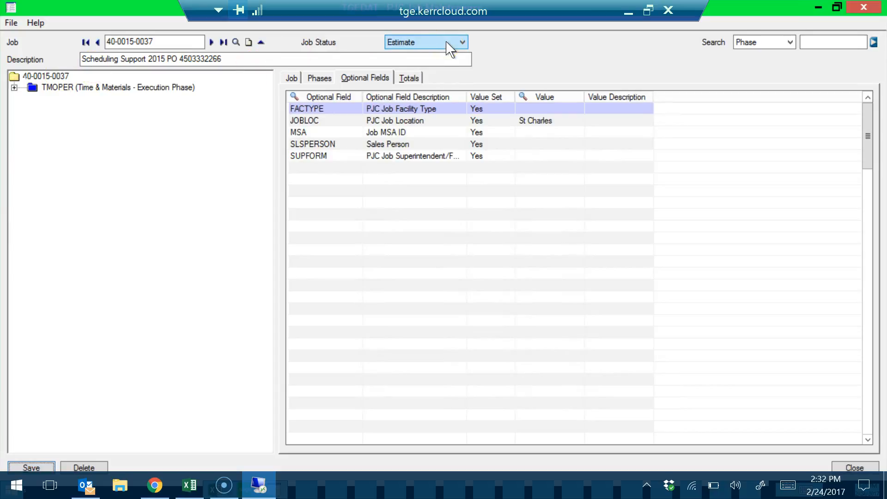
left_click(446, 42)
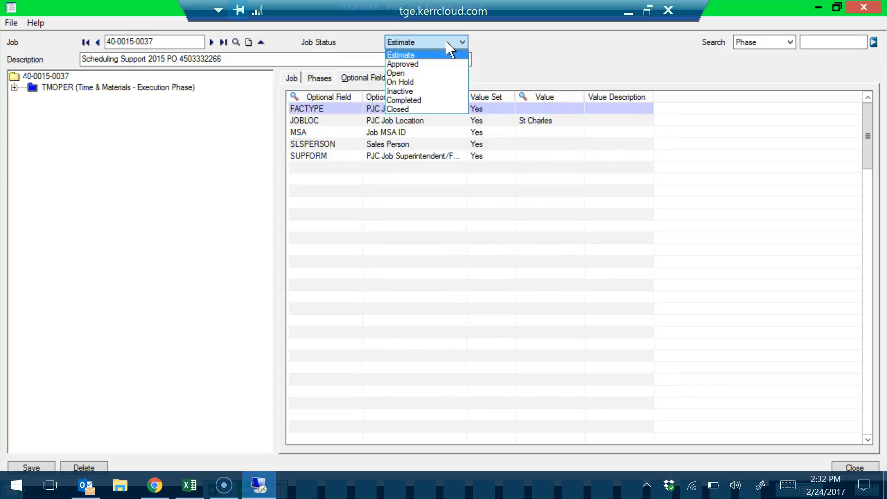
left_click(415, 74)
left_click(217, 162)
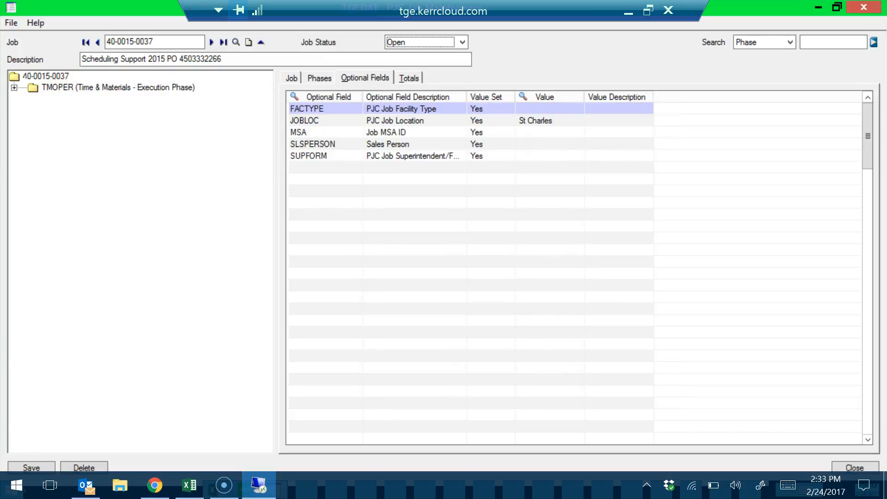
left_click(34, 467)
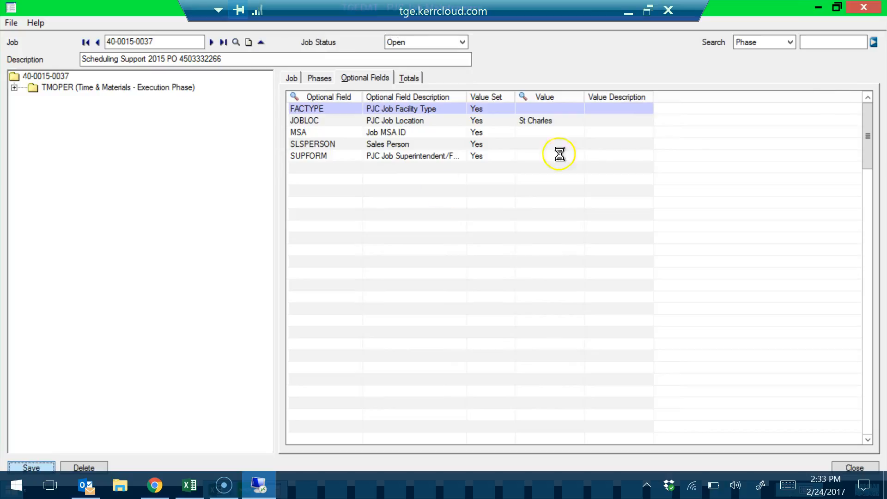
- Close the finished job, reopen Contract Maintenance and start the New Job Wizard for another job
left_click(864, 8)
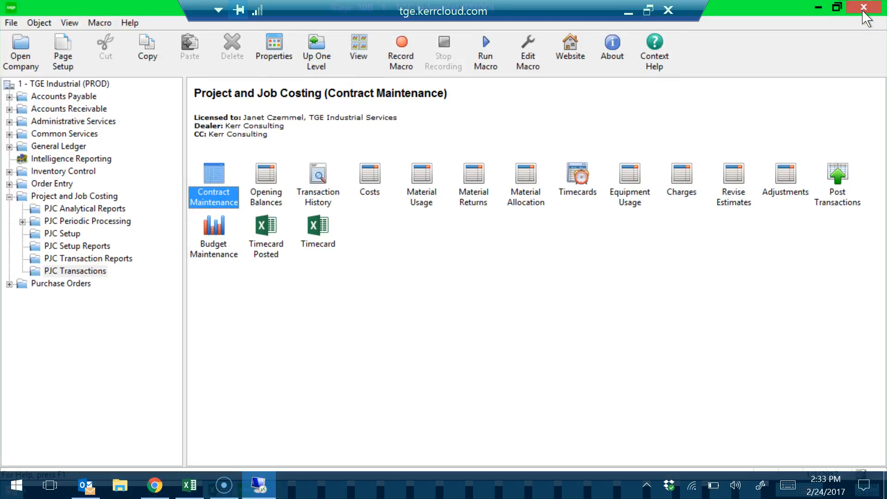
double_click(223, 193)
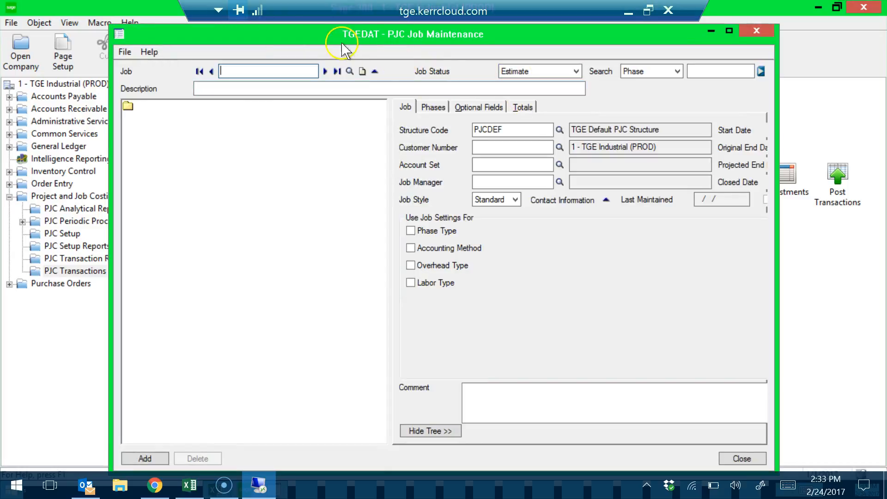
left_click(376, 73)
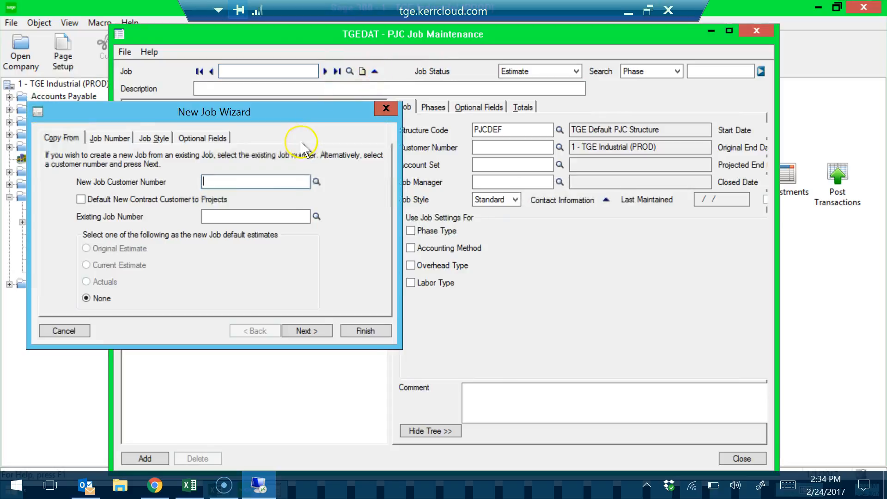
type("VALERO")
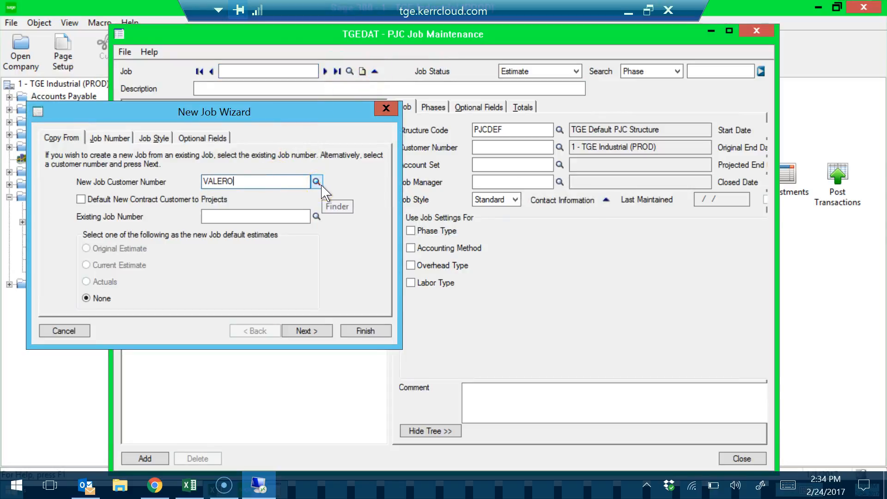
left_click(293, 217)
left_click(317, 217)
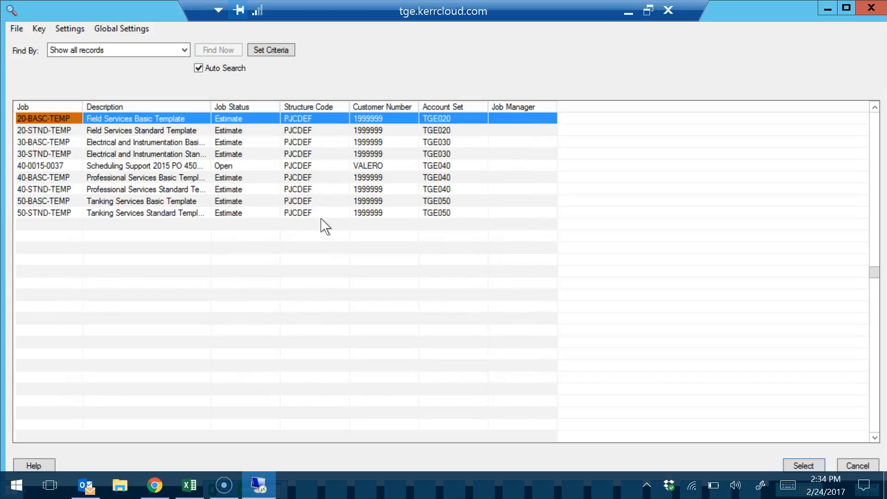
left_click(92, 167)
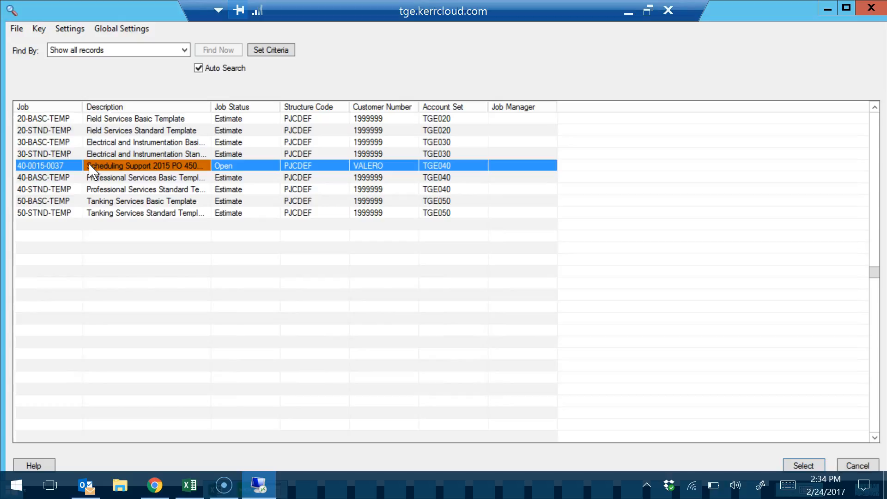
double_click(90, 165)
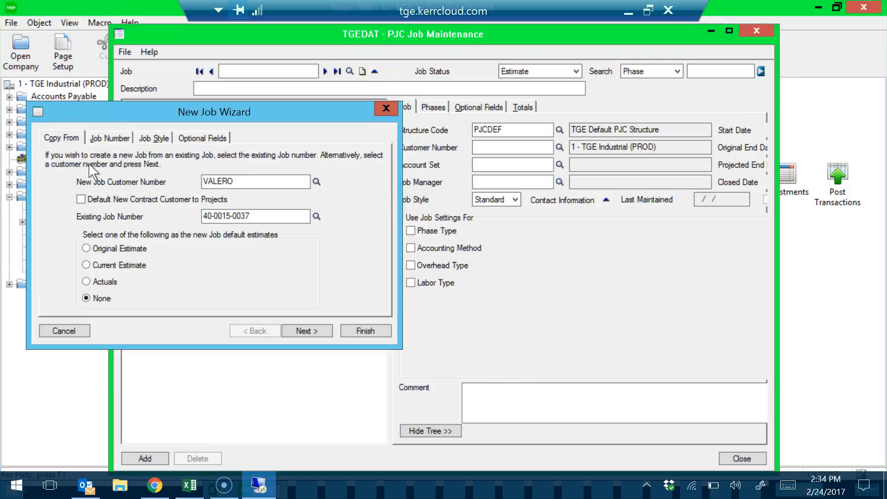
left_click(318, 331)
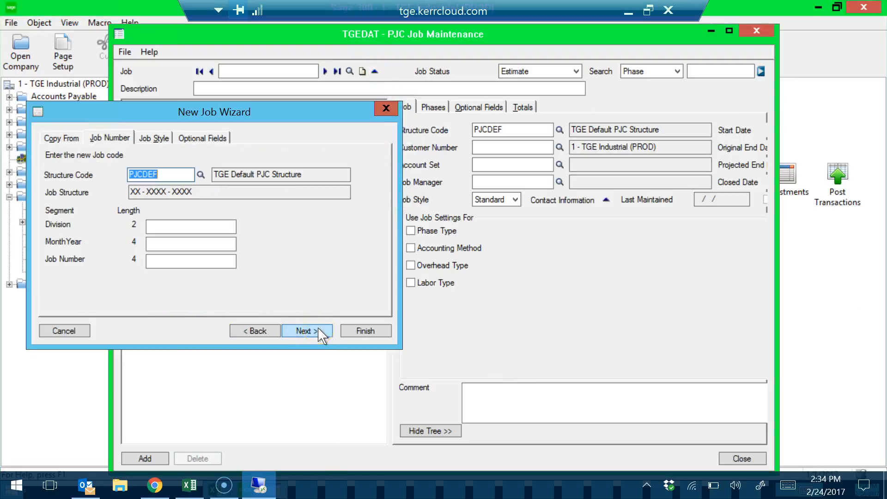
- Switch to Excel, filter the job list in column A by "valer" and copy the 16-0447 Ardmore entry
left_click(190, 485)
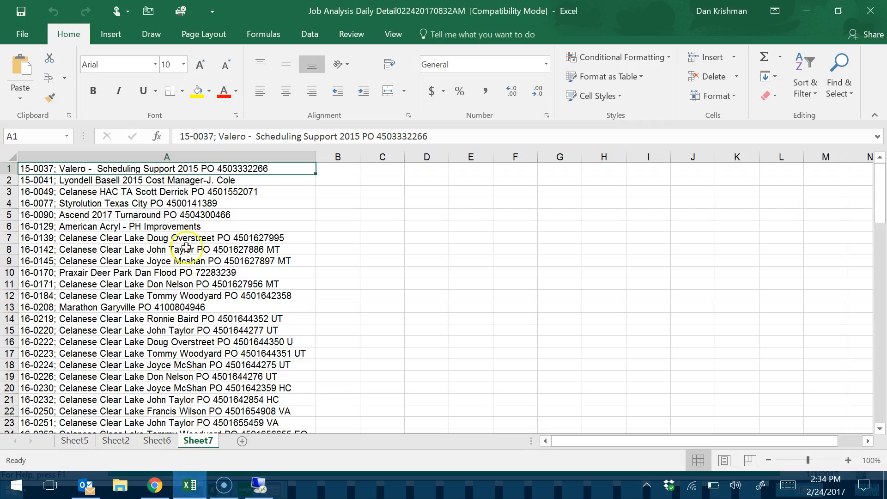
left_click(102, 302)
key("Down")
key("Down")
key("Down")
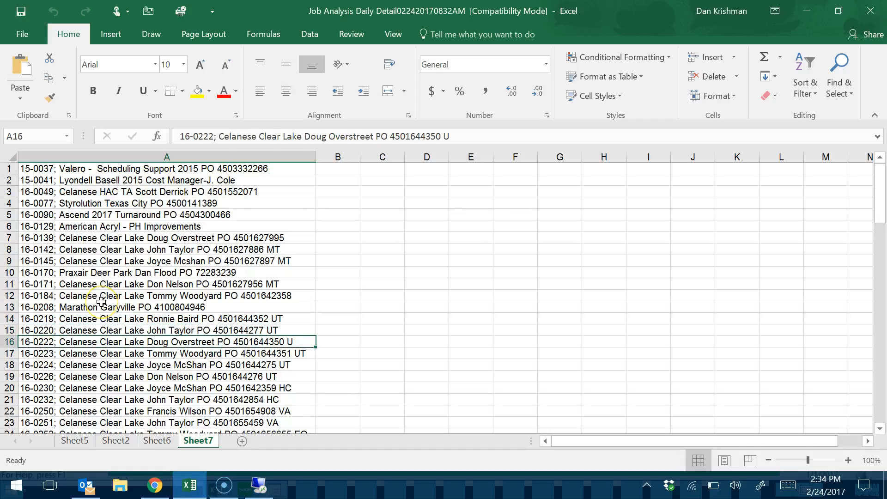
key("ctrl+Home")
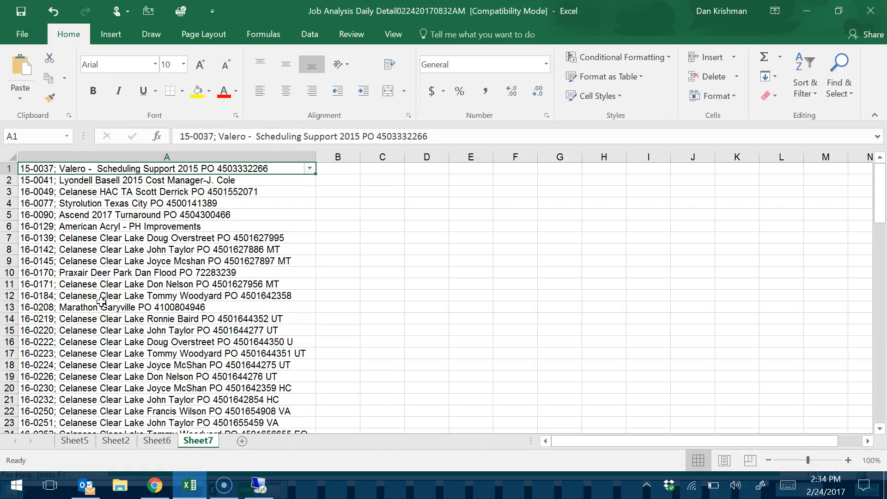
key("alt+Down")
type("r")
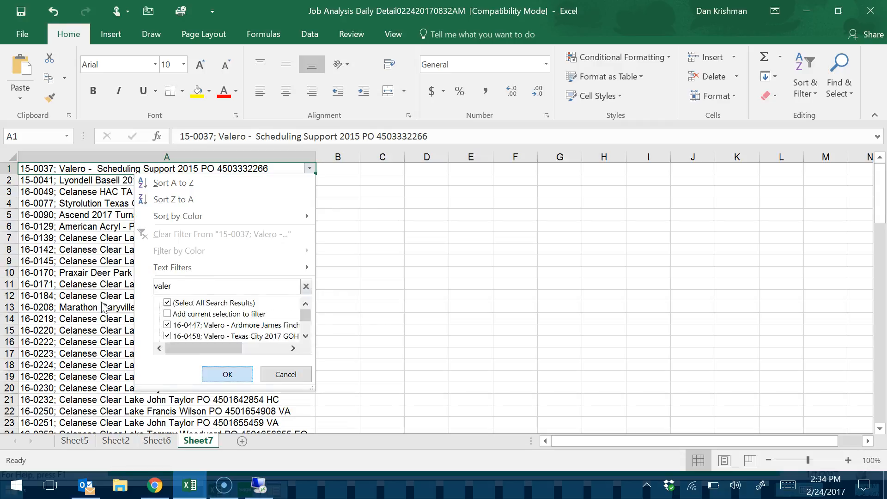
key("Return")
key("Down")
key("ctrl+c")
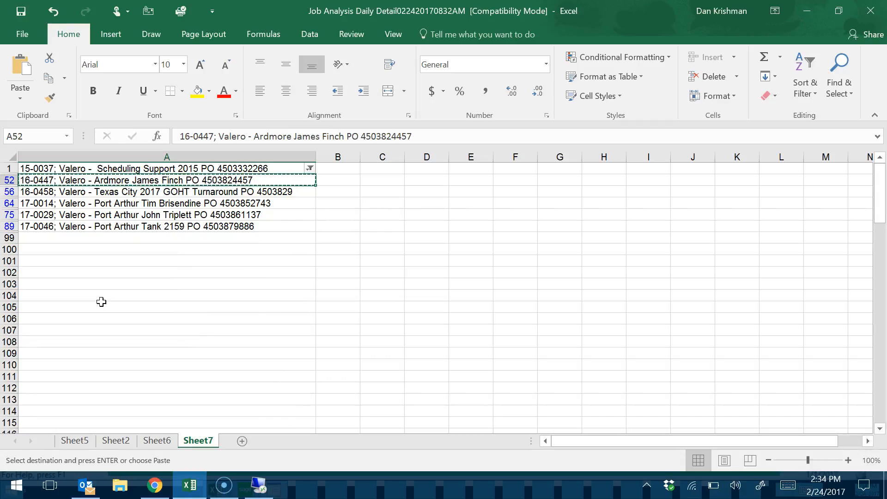
- Return to the New Job Wizard in Sage 300 and enter the job code as Division 40, MonthYear 0016, Job Number 0447
key("alt+Tab")
left_click(187, 223)
key("alt+Tab")
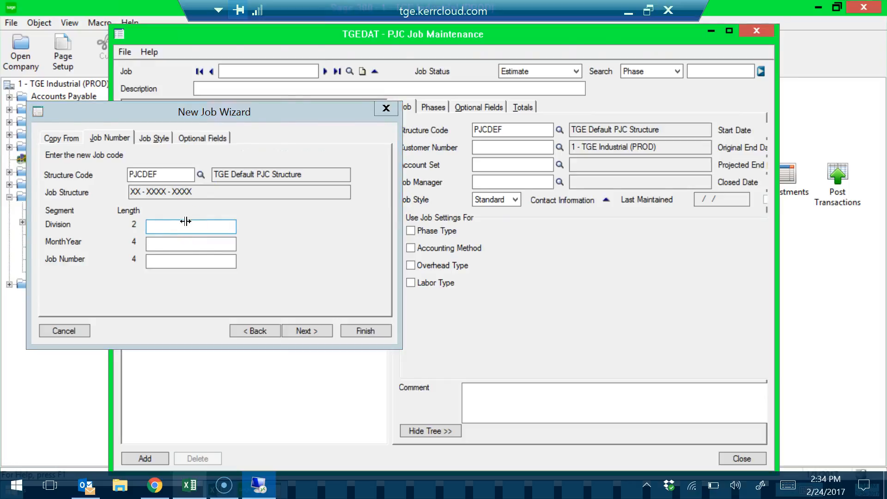
key("alt+Tab")
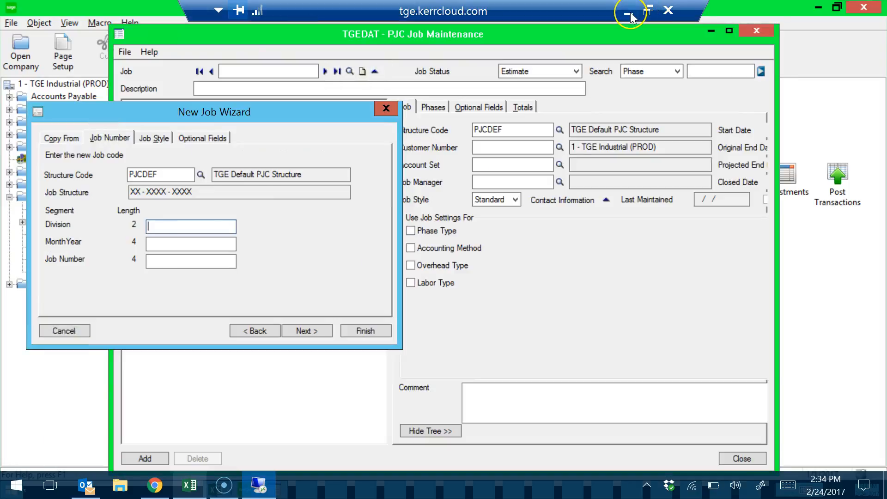
left_click(628, 13)
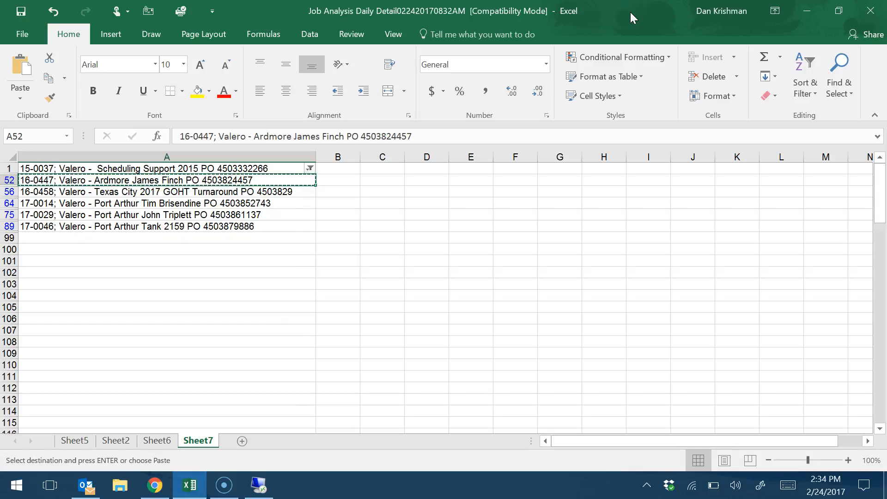
key("alt+Tab")
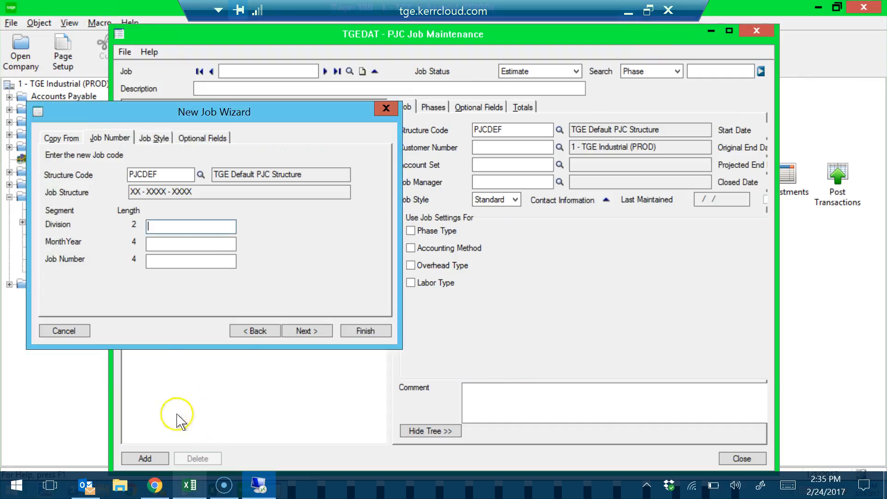
type("40")
left_click(212, 245)
type("0016")
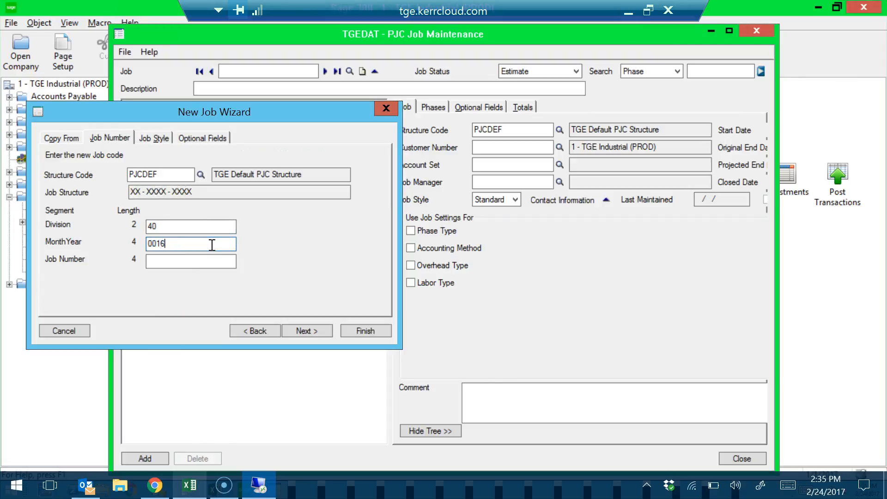
key("Tab")
type("0447")
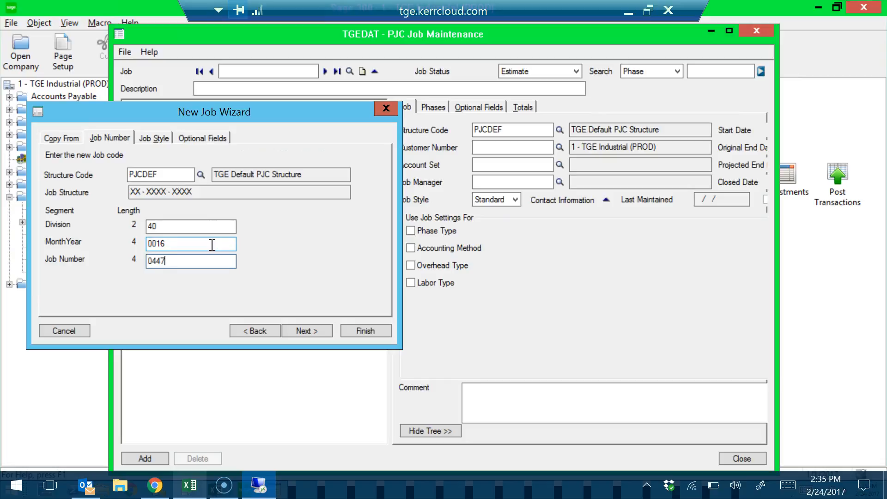
key("Return")
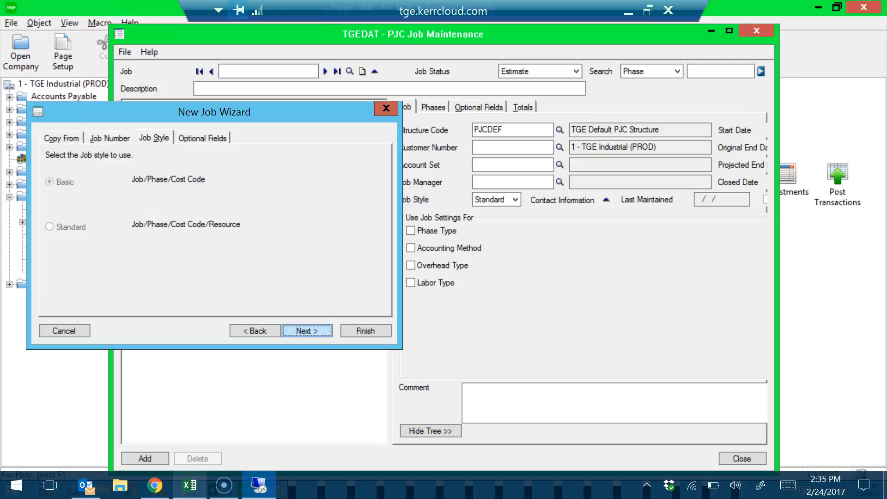
- Accept the job style, set the optional fields to Copy from template, and finish the wizard
key("Return")
key("alt+Down")
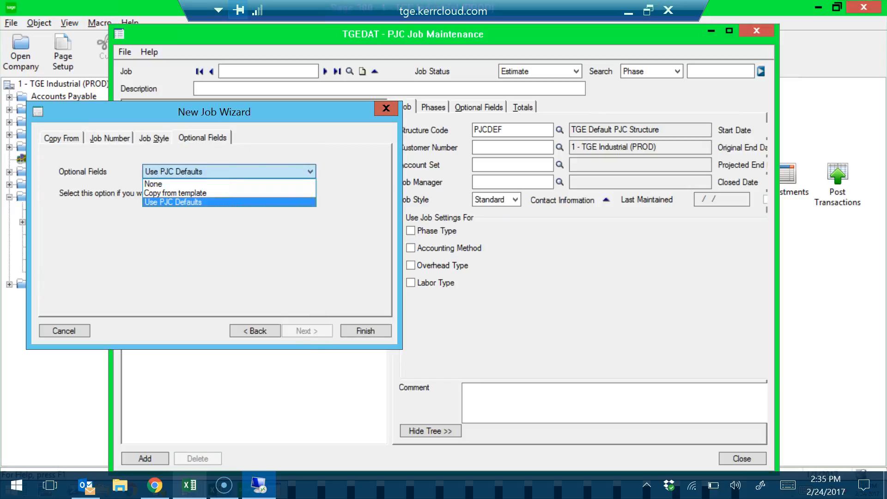
key("Up")
key("Return")
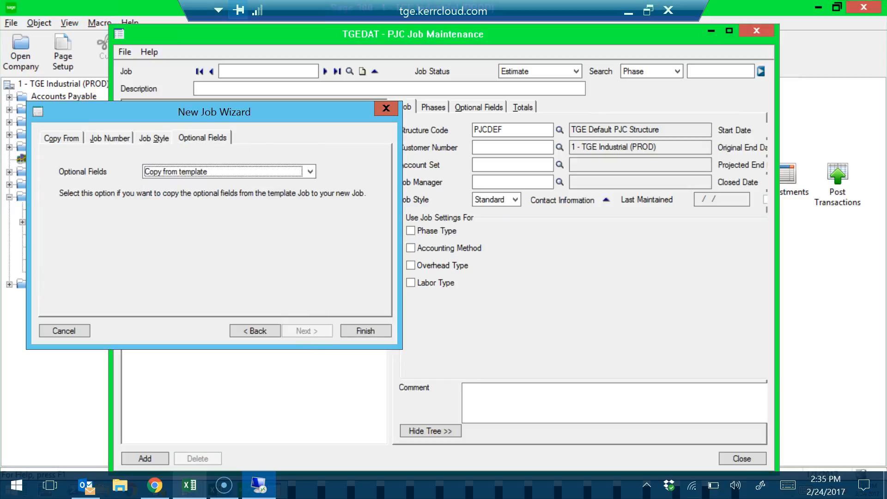
key("Return")
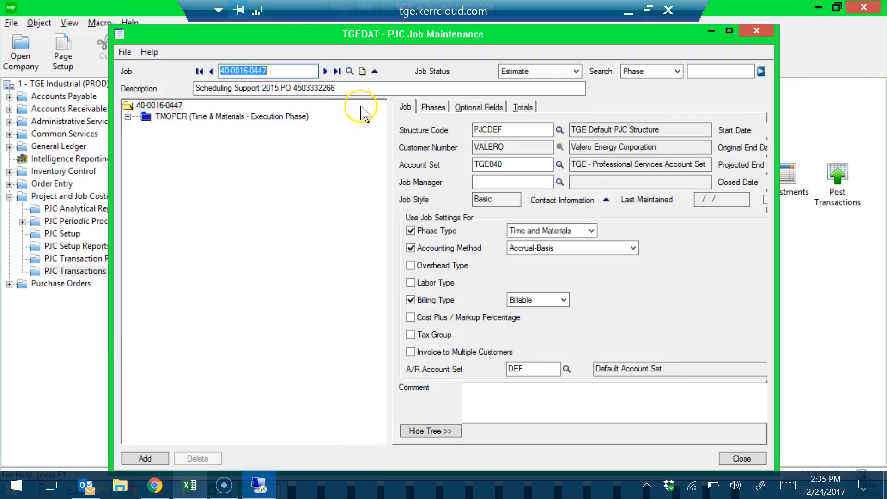
left_click(357, 87)
key("alt+Tab")
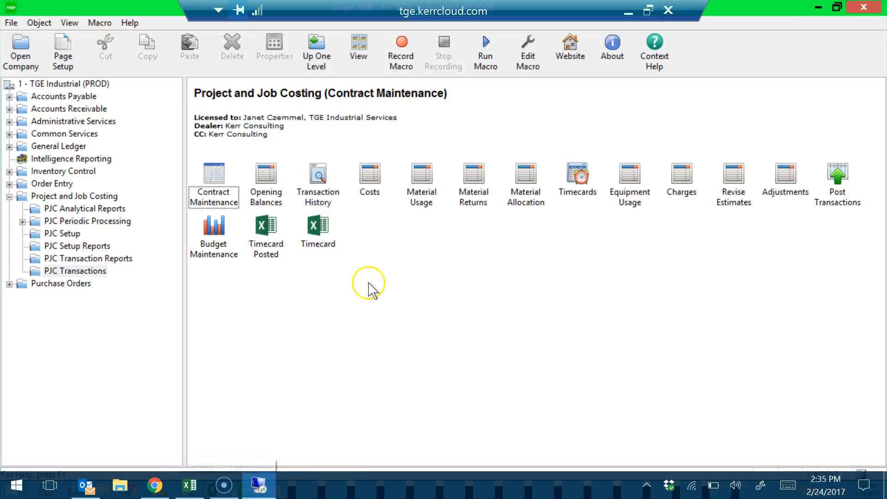
key("alt+Tab")
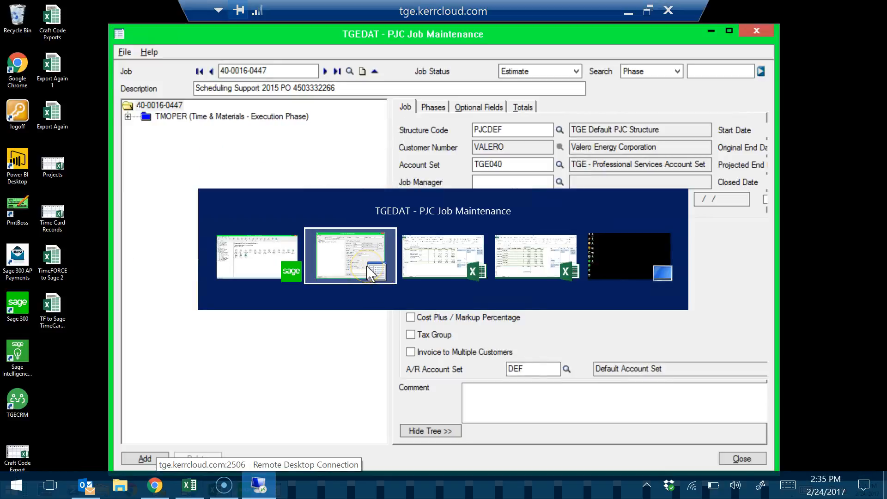
left_click(364, 267)
key("ctrl+v")
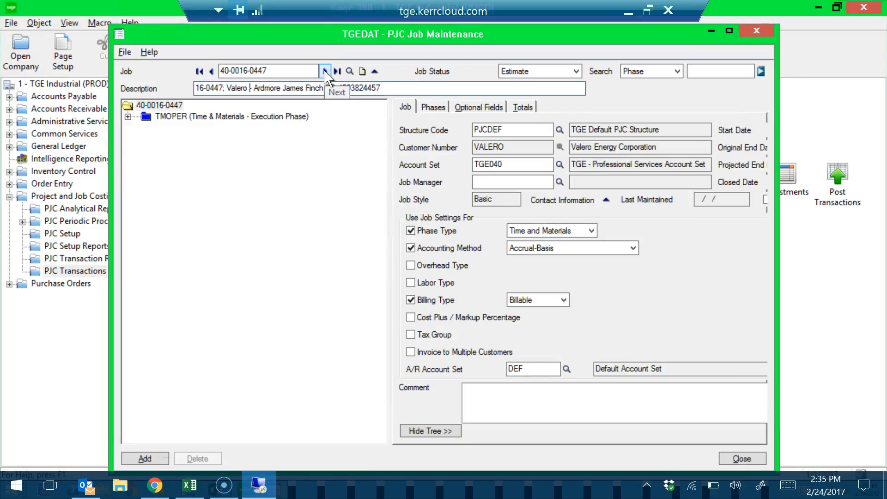
- Remove "16-0447; Valero -" and "Ardmore" from the description, leaving the contact's name and PO number
key("shift+Left")
key("shift+Left")
key("shift+Left")
key("shift+Left")
key("shift+Left")
key("shift+Left")
key("shift+Left")
key("shift+Left")
key("shift+Left")
key("shift+Left")
key("shift+Left")
key("shift+Left")
key("shift+Left")
key("shift+Left")
key("shift+Left")
key("shift+Left")
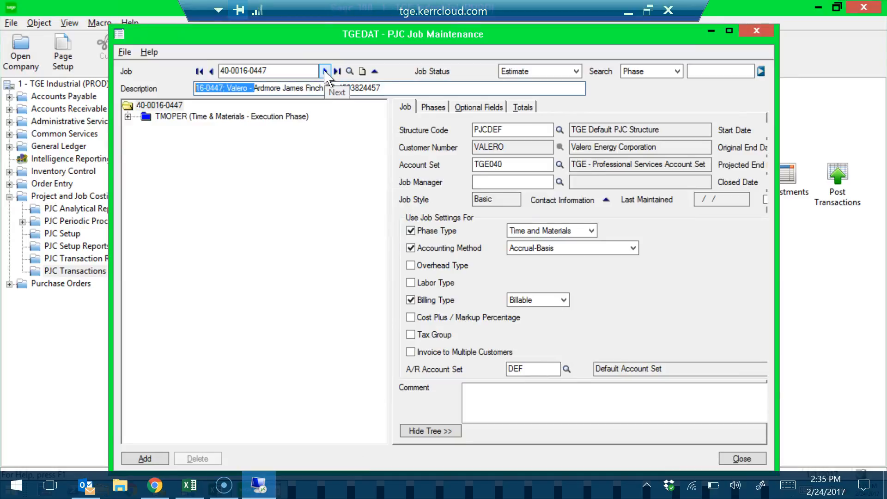
key("Delete")
key("ctrl+shift+Right")
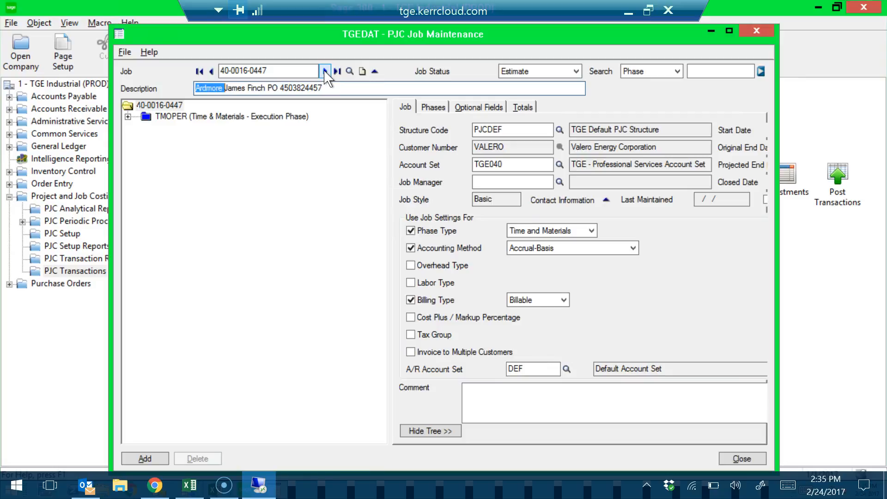
key("Delete")
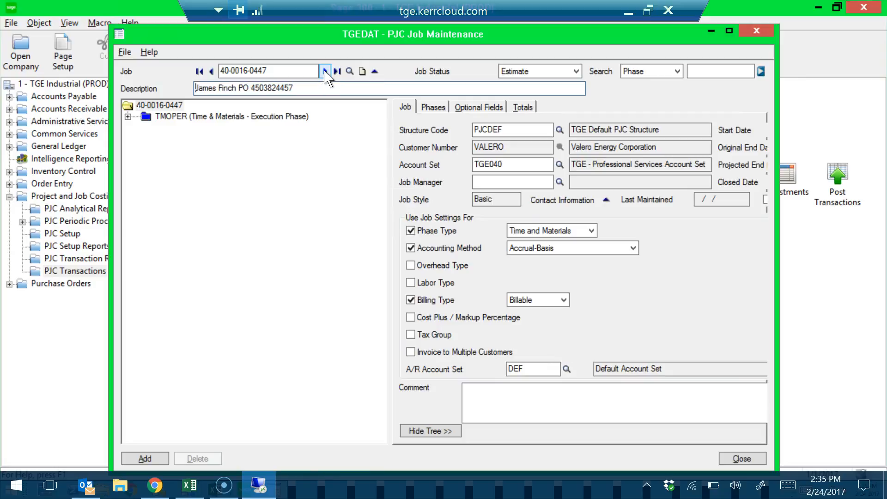
- Set the JOBLOC optional field of the job to Ardmore
left_click(478, 108)
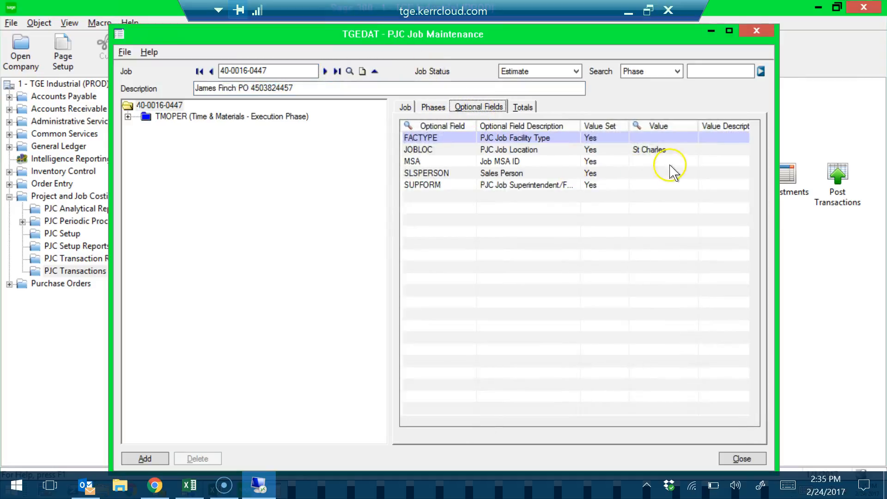
left_click(676, 150)
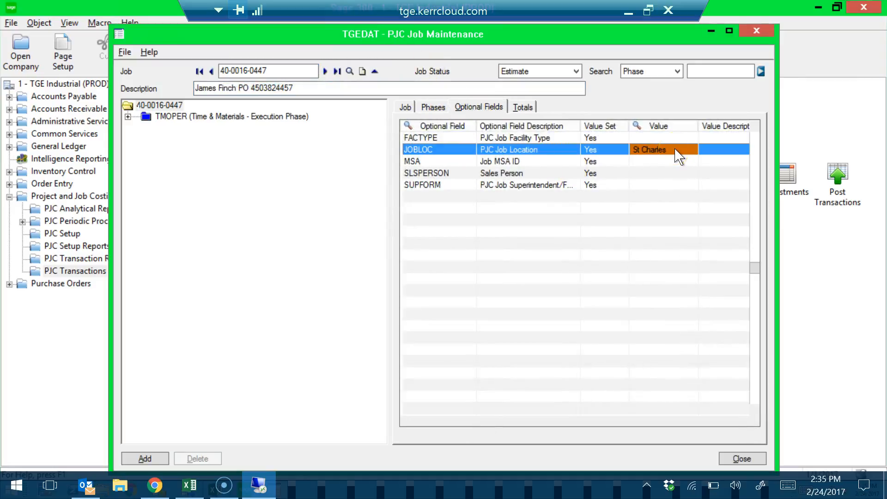
left_click(675, 149)
type("Ardmore")
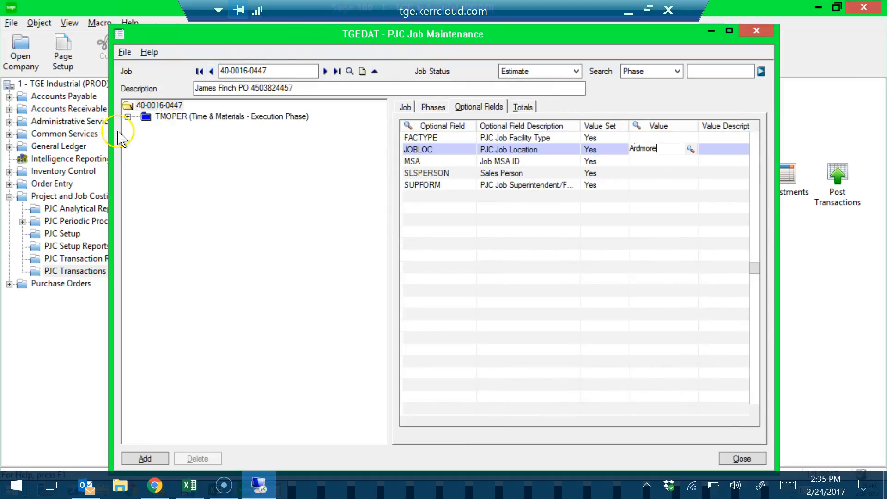
left_click(164, 107)
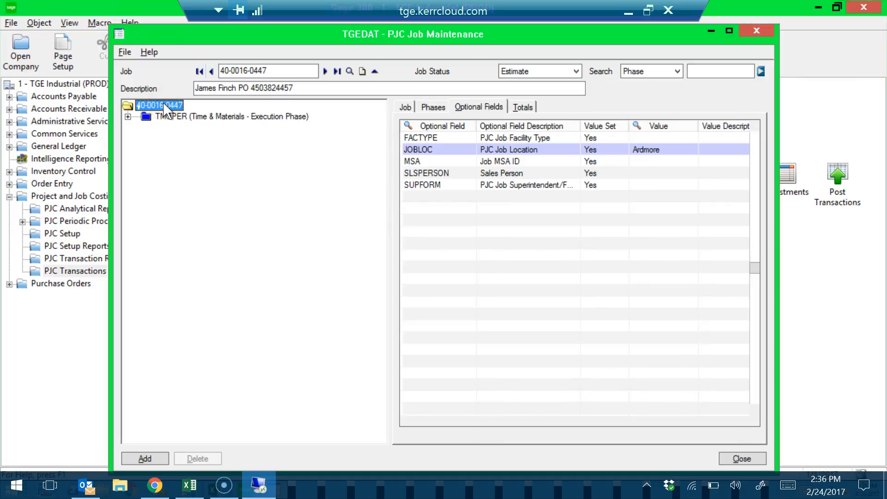
left_click(406, 108)
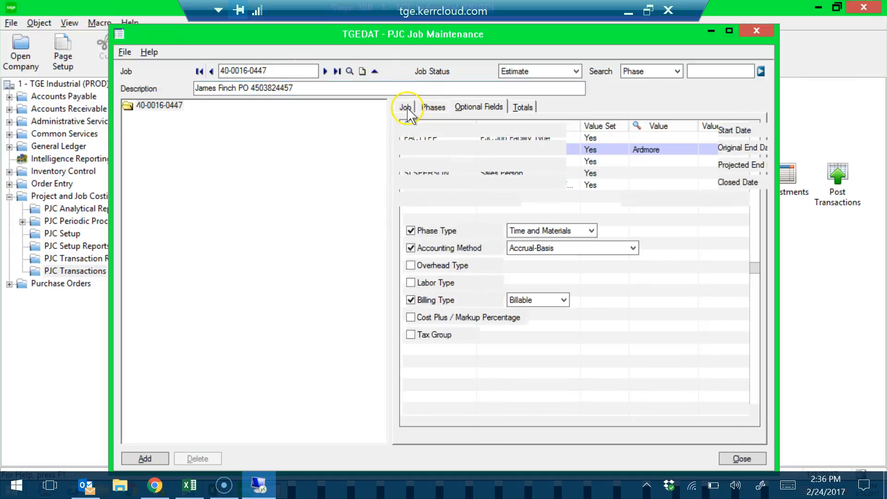
left_click(730, 31)
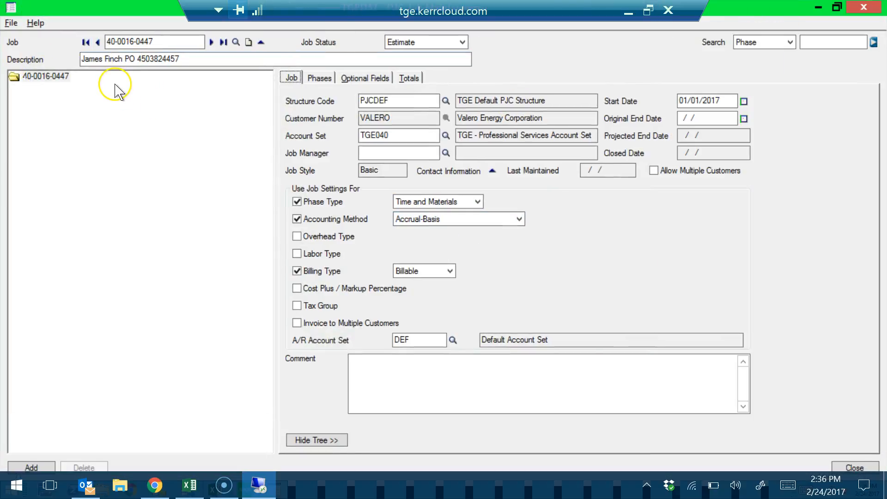
left_click(56, 78)
double_click(14, 77)
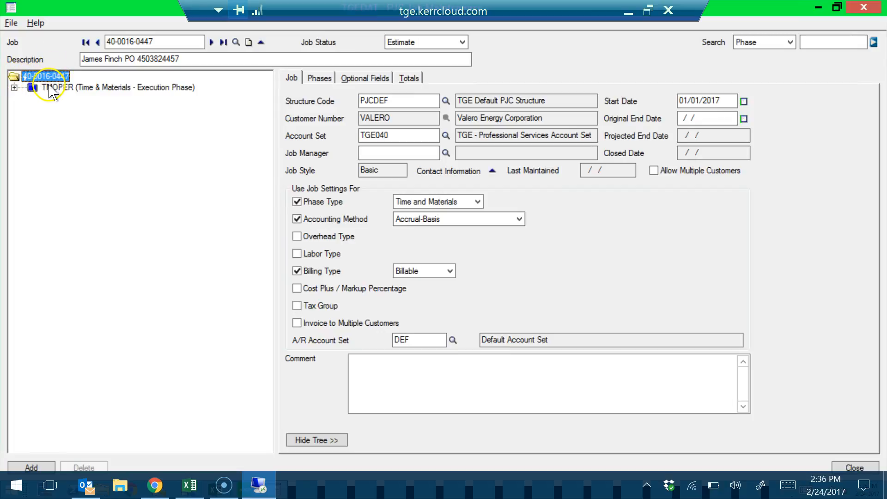
- Copy the PO number from the job description into the P/O Number of phase TMOPER and save the phase
left_click(48, 88)
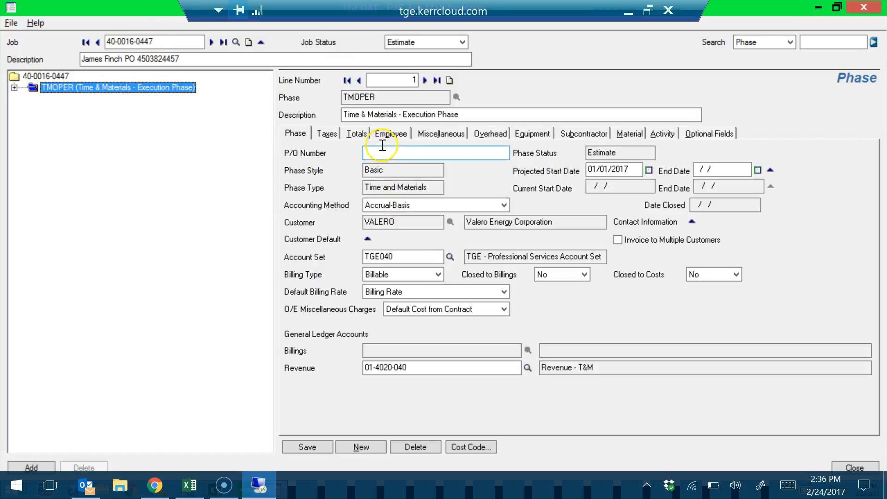
double_click(160, 63)
key("ctrl+c")
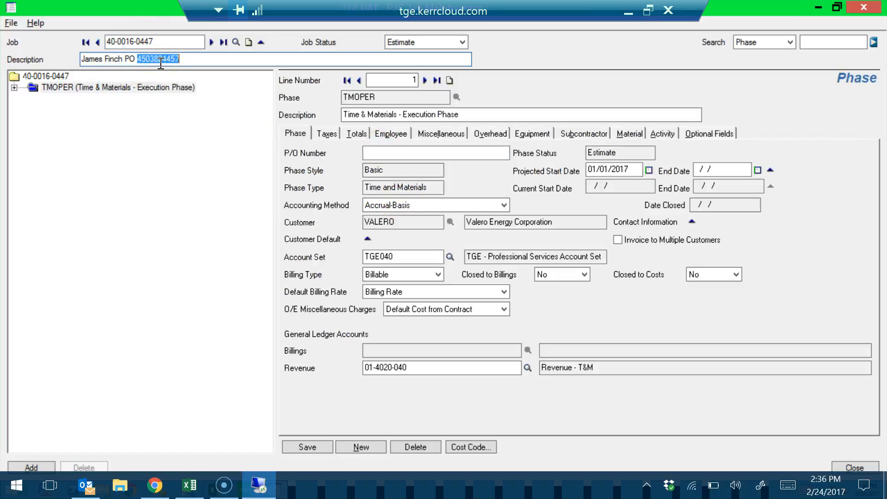
left_click(368, 148)
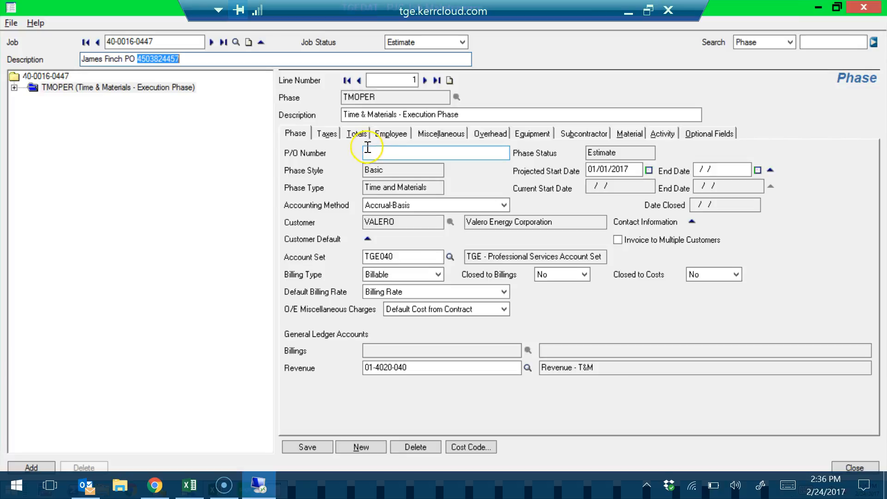
key("ctrl+v")
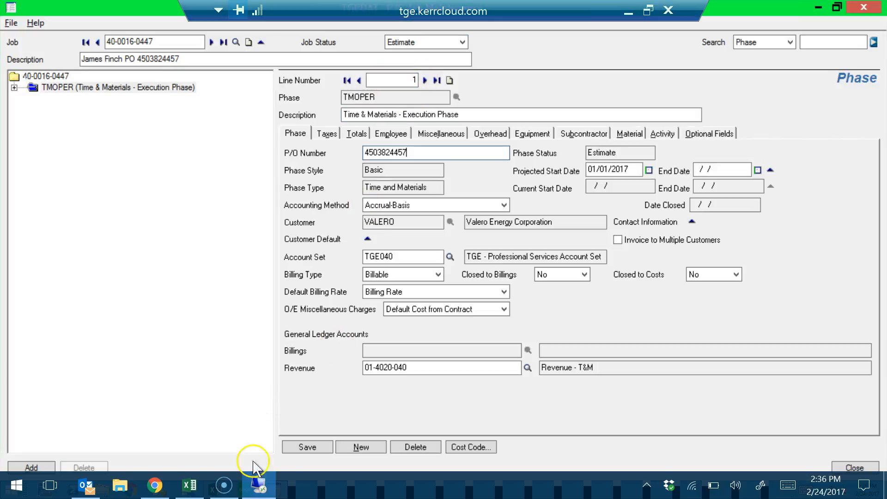
left_click(318, 447)
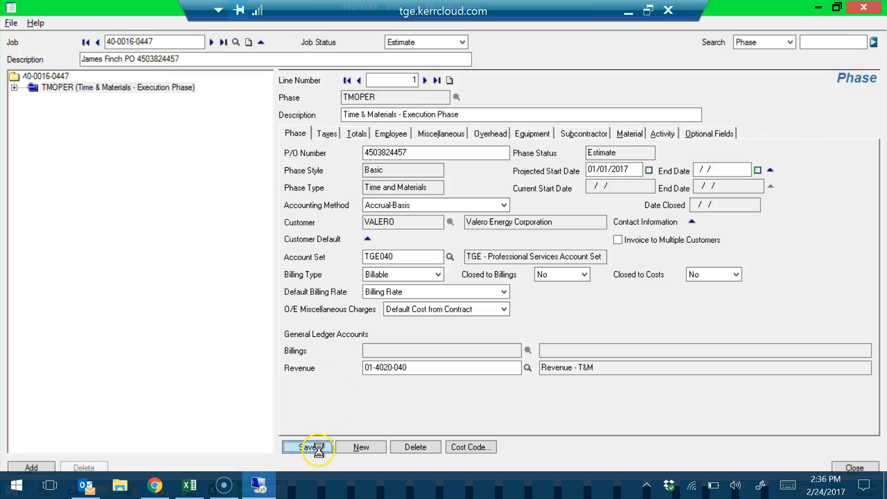
left_click(460, 43)
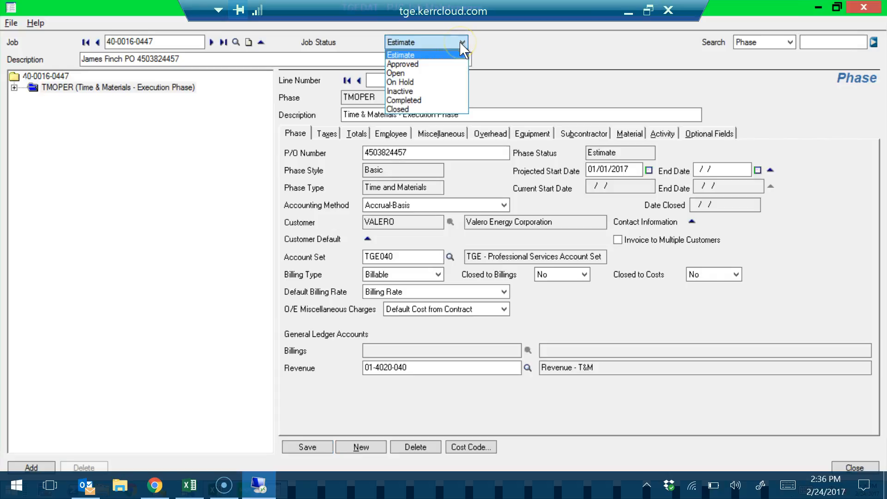
left_click(445, 73)
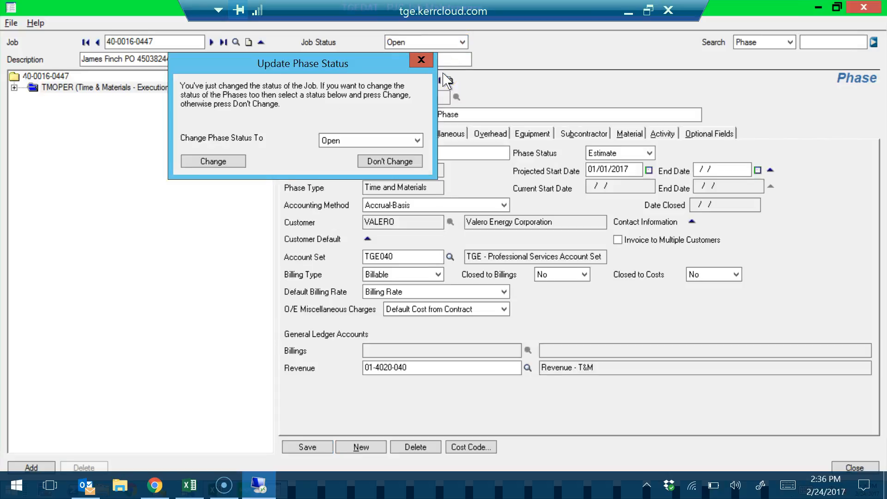
left_click(234, 165)
left_click(34, 471)
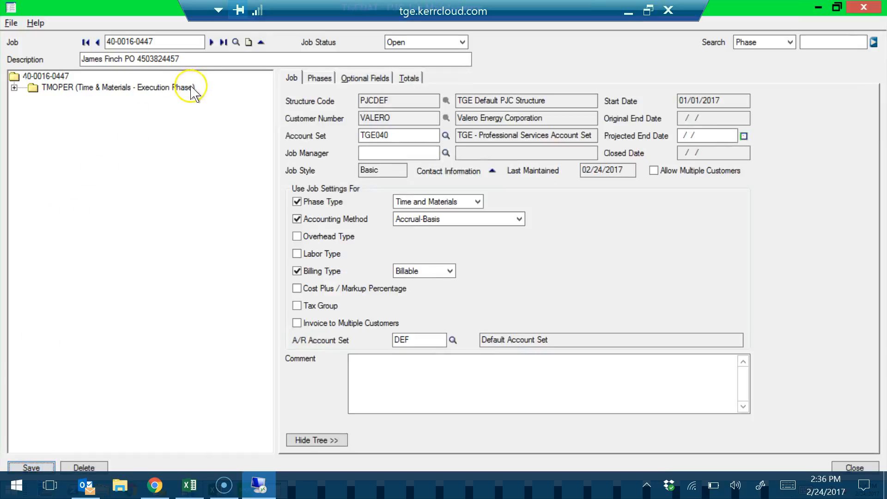
left_click(236, 42)
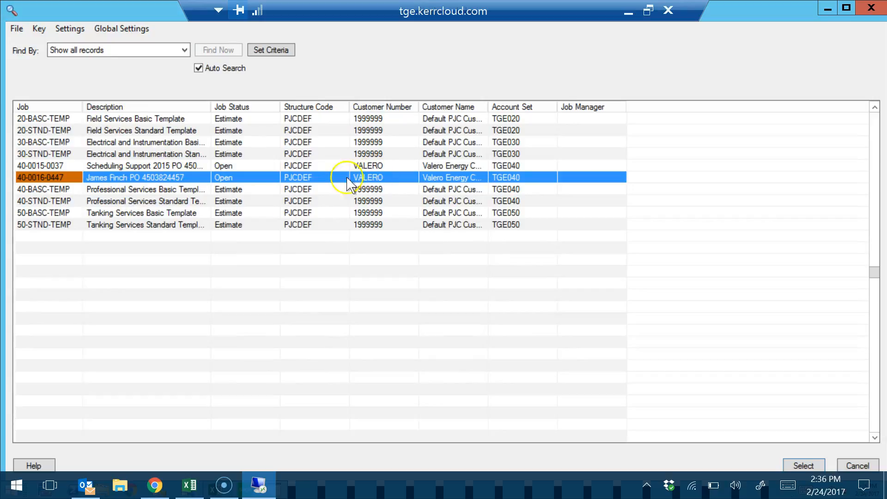
left_click(227, 489)
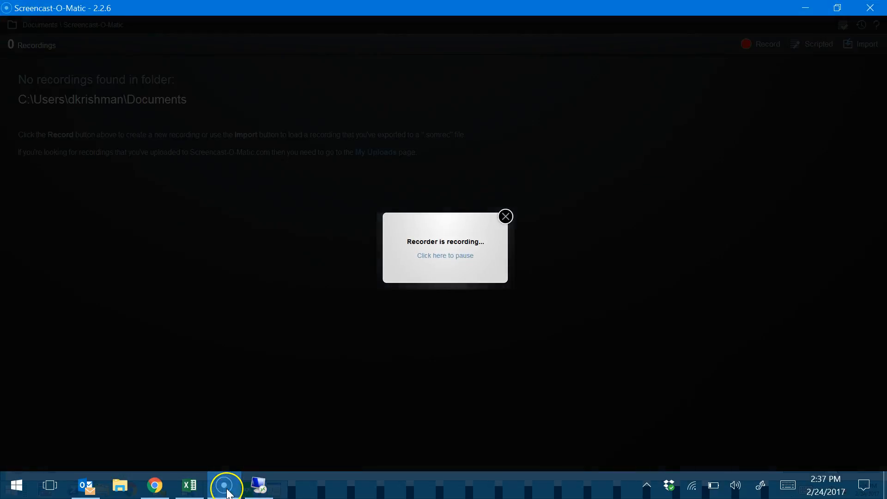